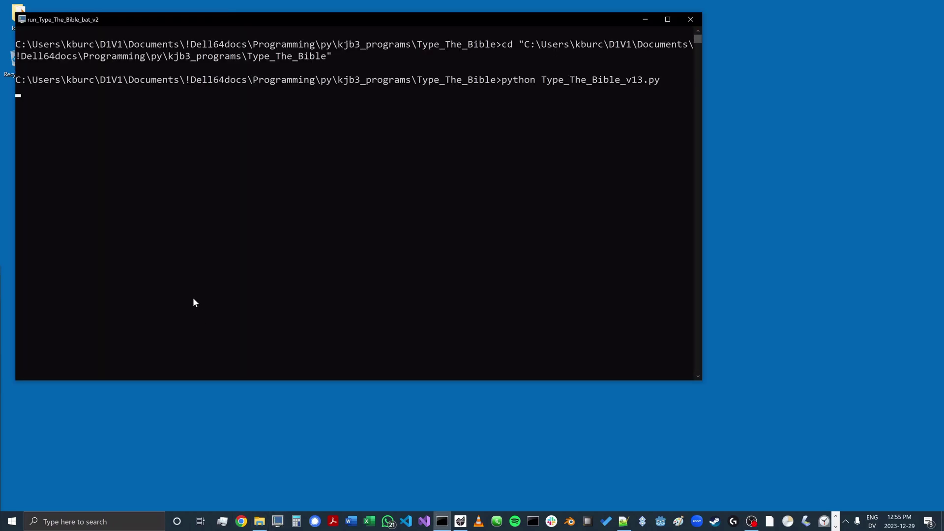
# Move the console window lower and right so the welcome text and today's stats show fully
pyautogui.moveTo(247, 23); pyautogui.dragTo(334, 89)
pyautogui.hotkey('alt', 'Tab')
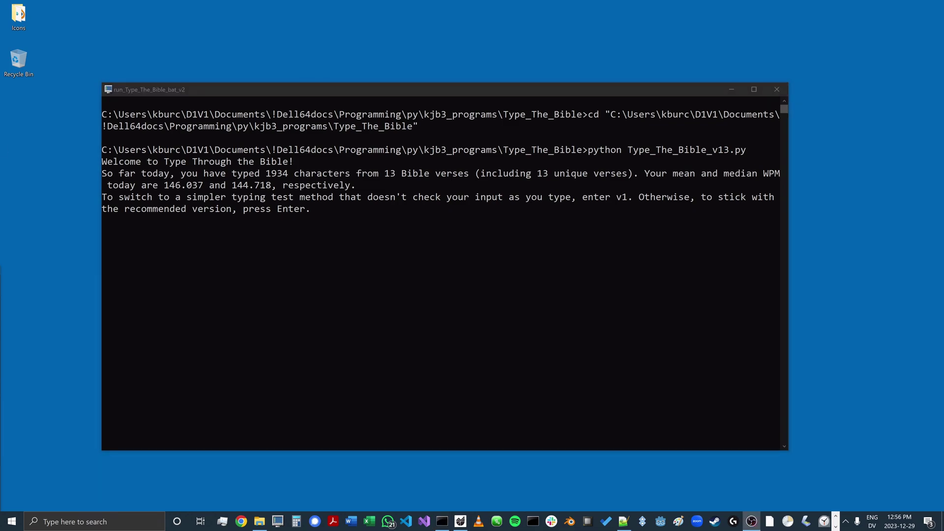
pyautogui.hotkey('alt', 'Tab')
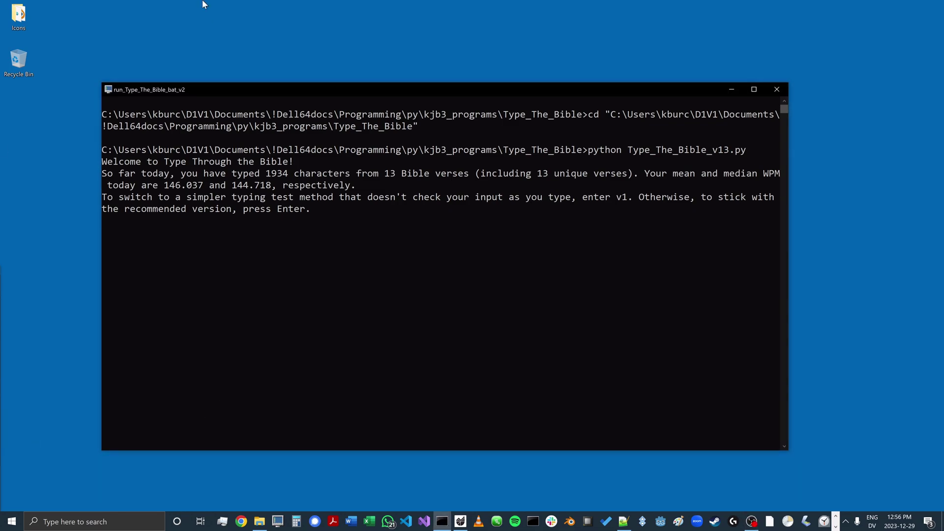
# Keep test version 2 and enter 0 for a random verse, DEU 10:1
pyautogui.press('Return')
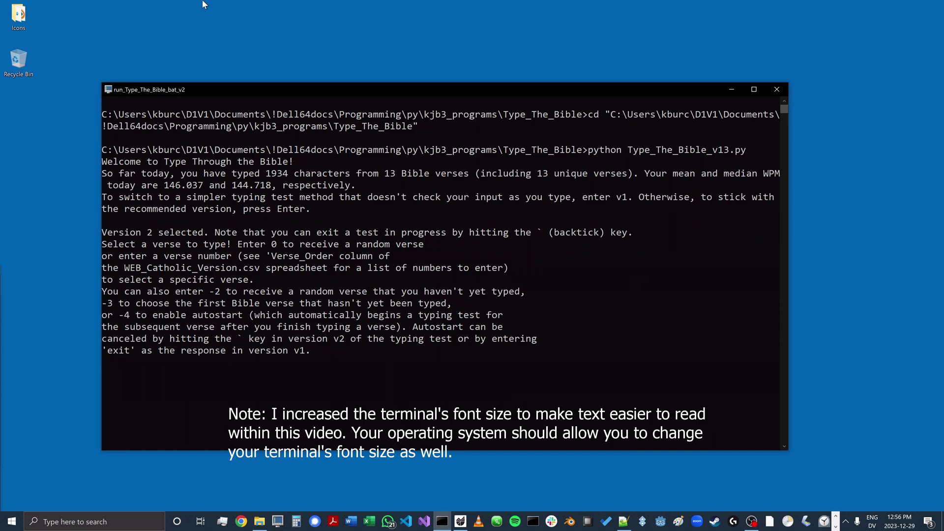
pyautogui.write('0')
pyautogui.press('Return')
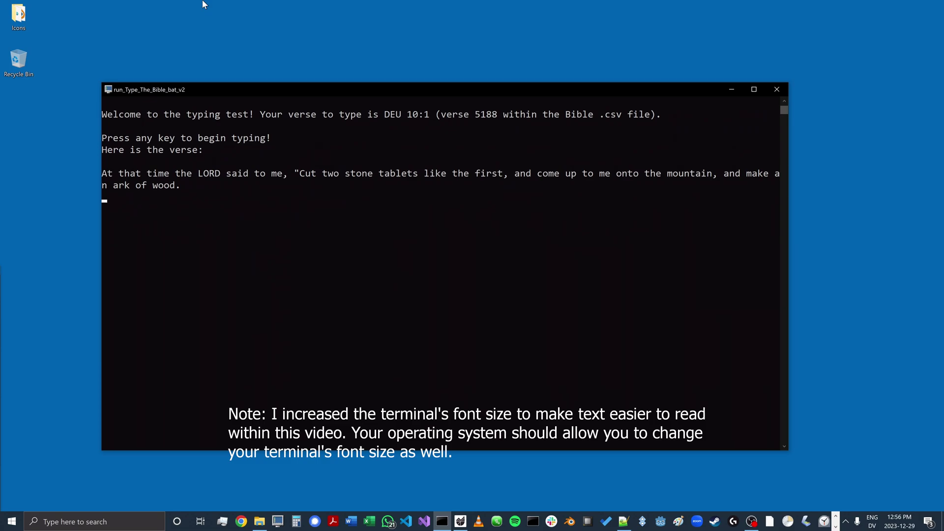
# Type verse DEU 10:1 exactly for 147.933 WPM, then enter 1 for the next verse
pyautogui.press('Return')
pyautogui.write('At that time the LORD said to ')
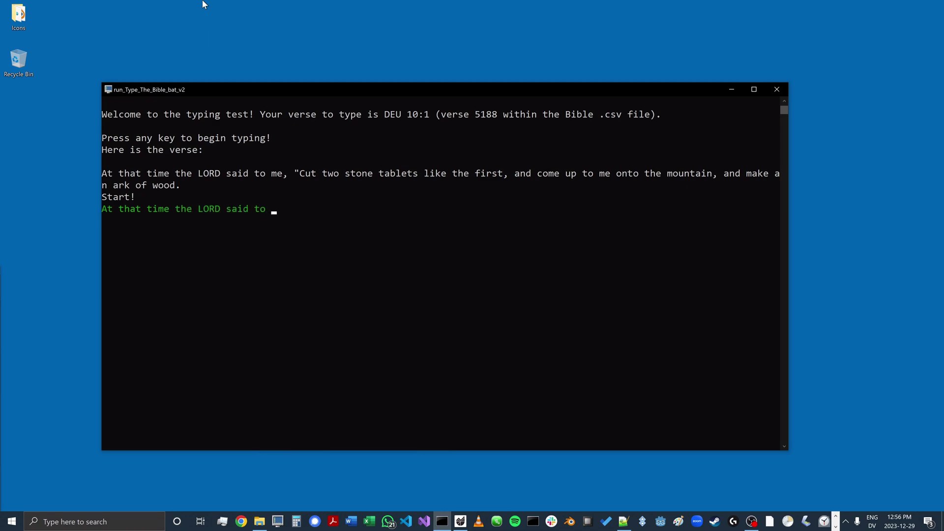
pyautogui.write('me, "Cut two stone tablets like the first, and come up ')
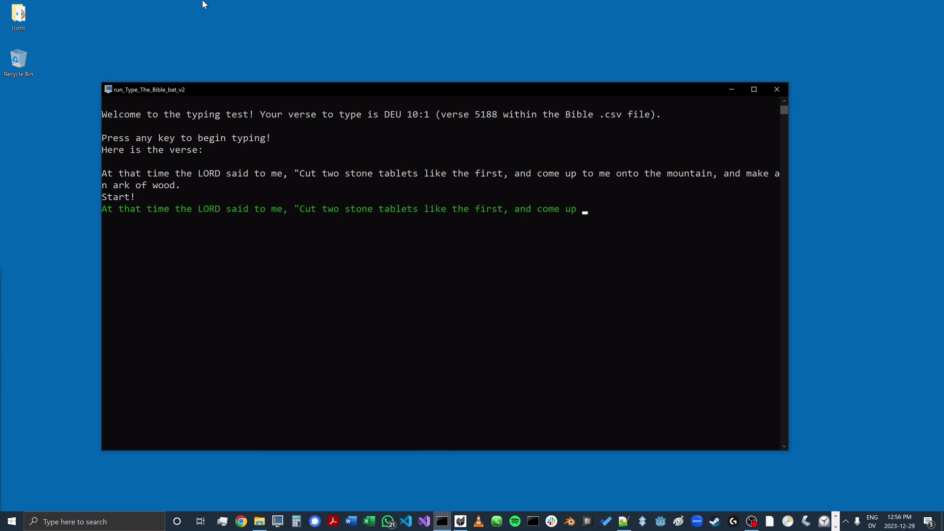
pyautogui.write('to me onto the mountain, and make a')
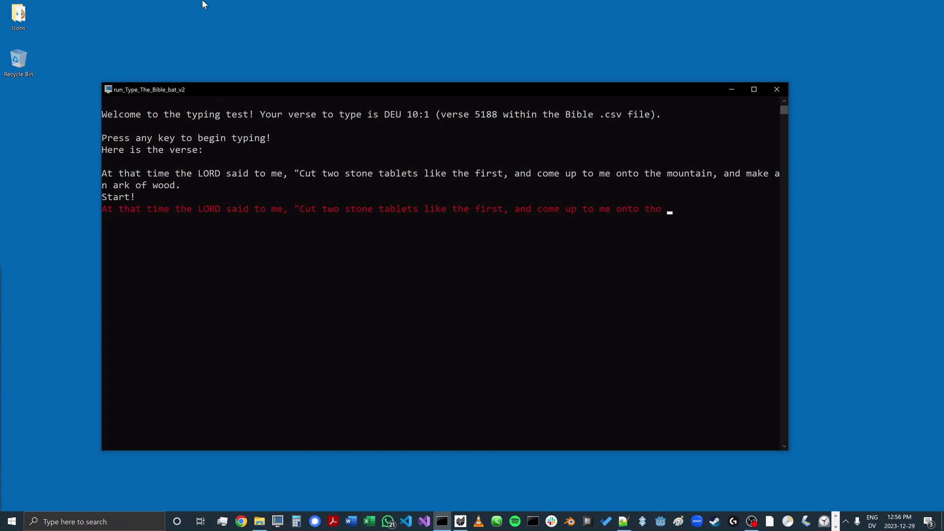
pyautogui.write('n ark of wood.')
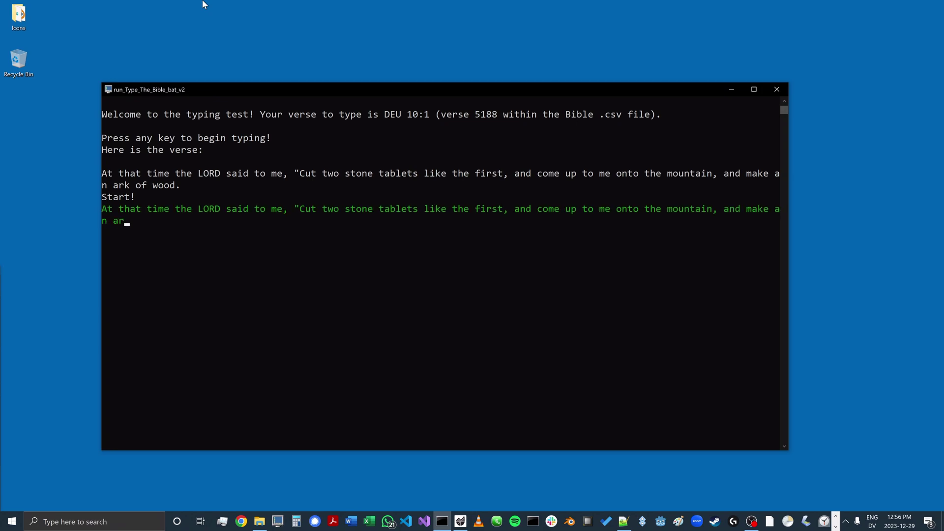
pyautogui.press('Return')
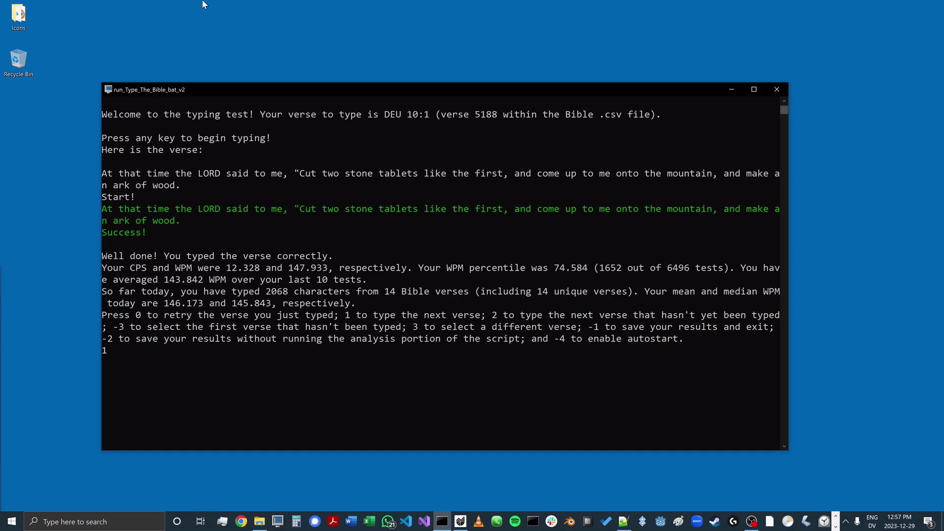
pyautogui.write('1')
pyautogui.press('Return')
# Type verse DEU 10:2, fixing typos, to score 129.845 WPM, then choose the next verse
pyautogui.press('space')
pyautogui.write('I will wr')
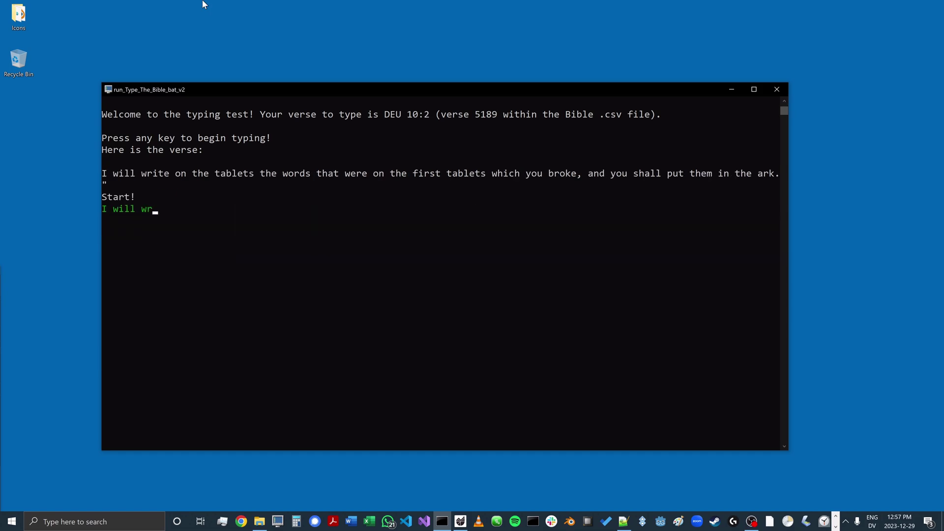
pyautogui.write('ite on the tablets the words that were on eth f')
pyautogui.press('BackSpace')
pyautogui.press('BackSpace')
pyautogui.press('BackSpace')
pyautogui.press('BackSpace')
pyautogui.press('BackSpace')
pyautogui.write('t')
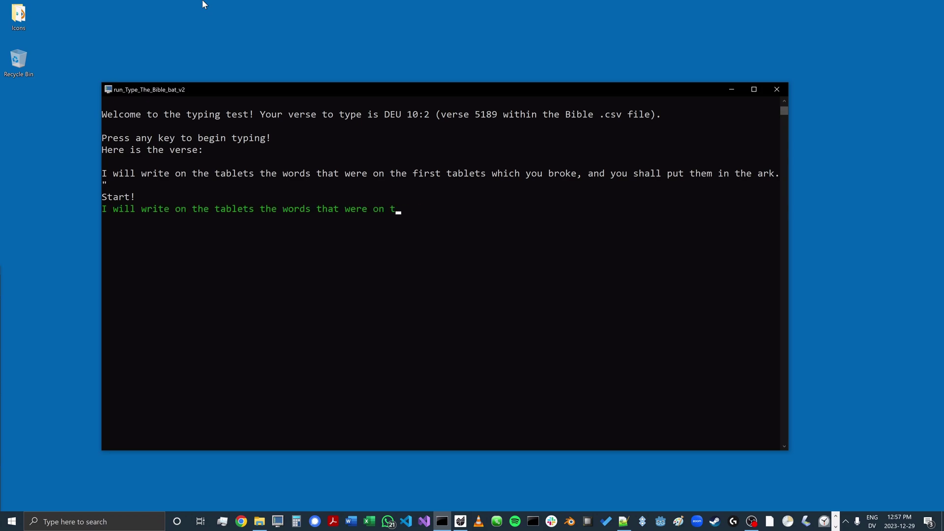
pyautogui.write('he first tablets which')
pyautogui.press('BackSpace')
pyautogui.press('BackSpace')
pyautogui.press('BackSpace')
pyautogui.write('hich you broke, and yo')
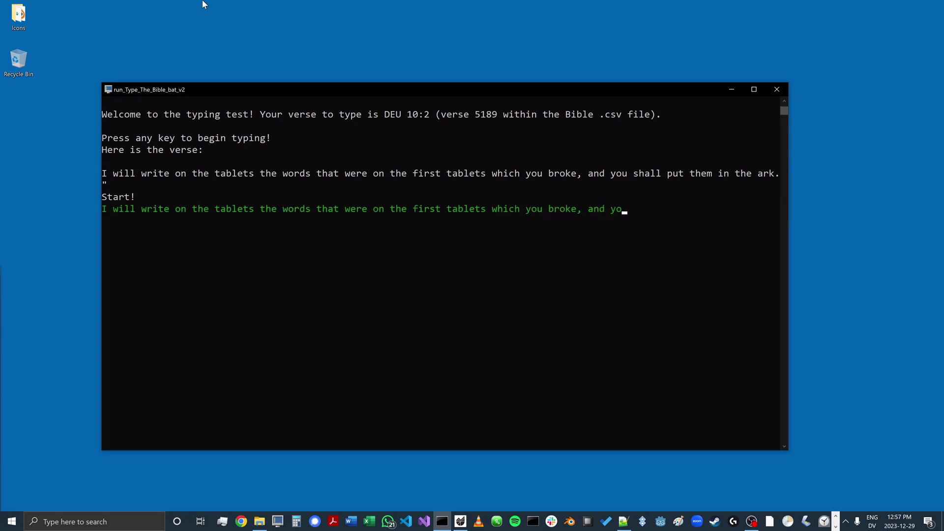
pyautogui.write('u shall put them in the ark.')
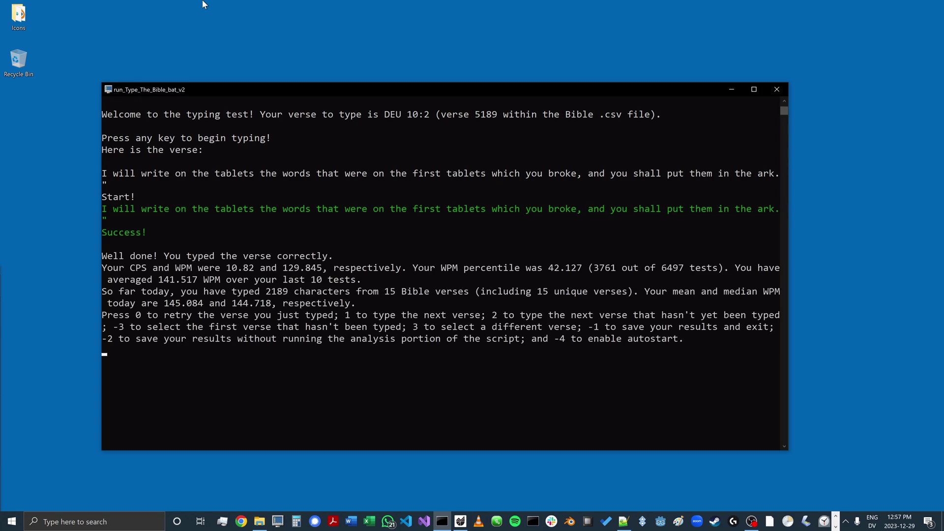
pyautogui.write('1')
pyautogui.press('Return')
# Type verse DEU 10:3, 'So I made an ark of acacia wood…', correcting a typo
pyautogui.press('space')
pyautogui.write('So I made an ark ')
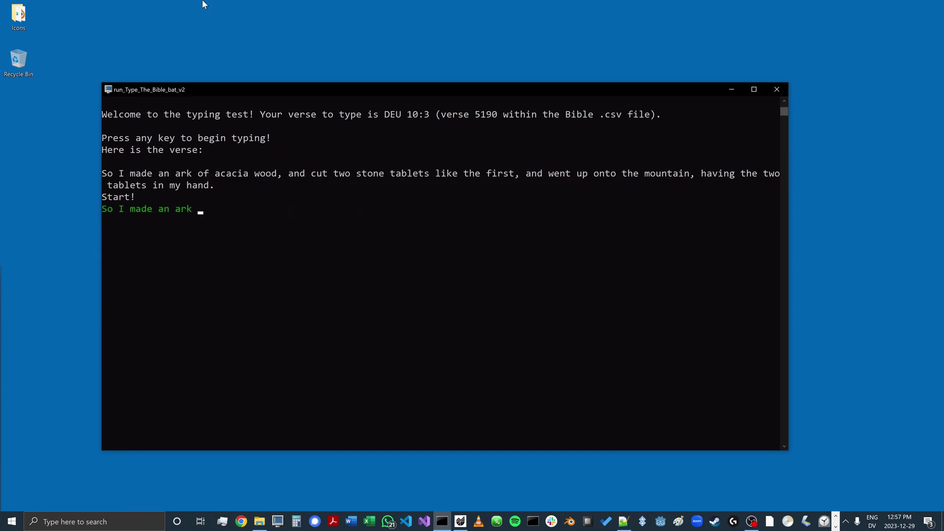
pyautogui.write('of acacia wood, and cut two stone tablets like hct')
pyautogui.press('BackSpace')
pyautogui.press('BackSpace')
pyautogui.press('BackSpace')
pyautogui.write('the first, and went up onto the')
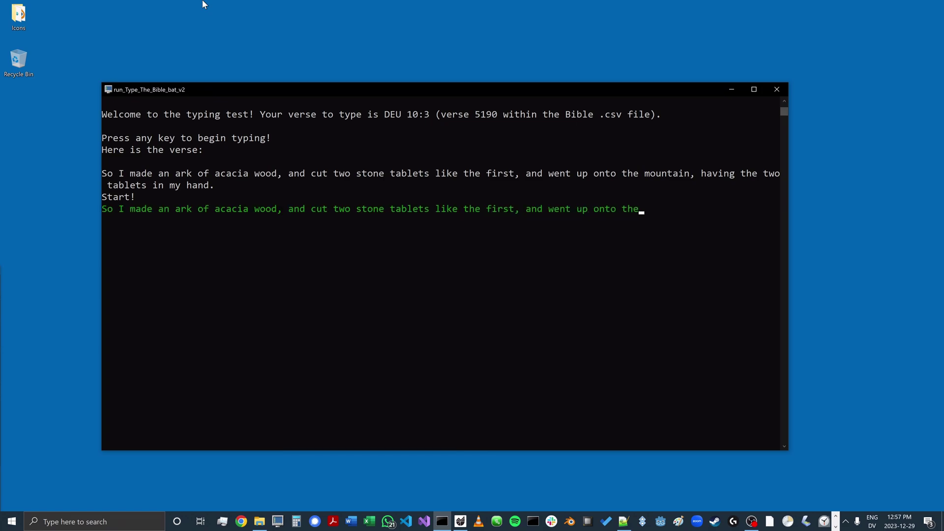
pyautogui.write(' mountain, having the two tablets in my hand.')
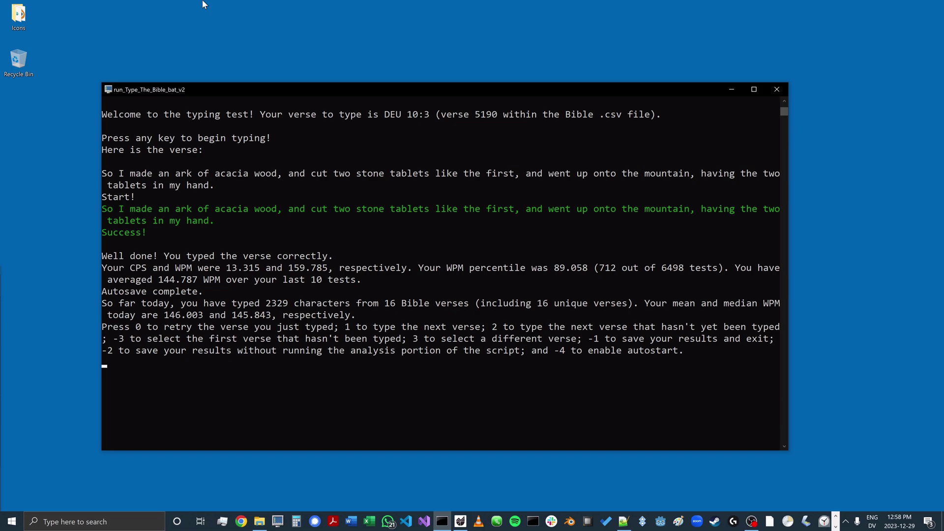
# Enter -1 to save today's results and exit, then refocus the console window
pyautogui.write('-1')
pyautogui.press('Return')
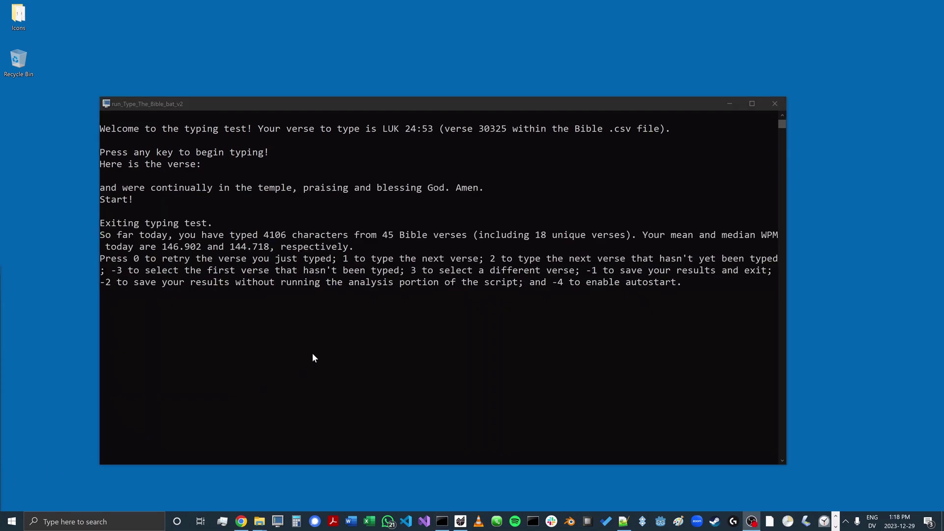
pyautogui.click(315, 352)
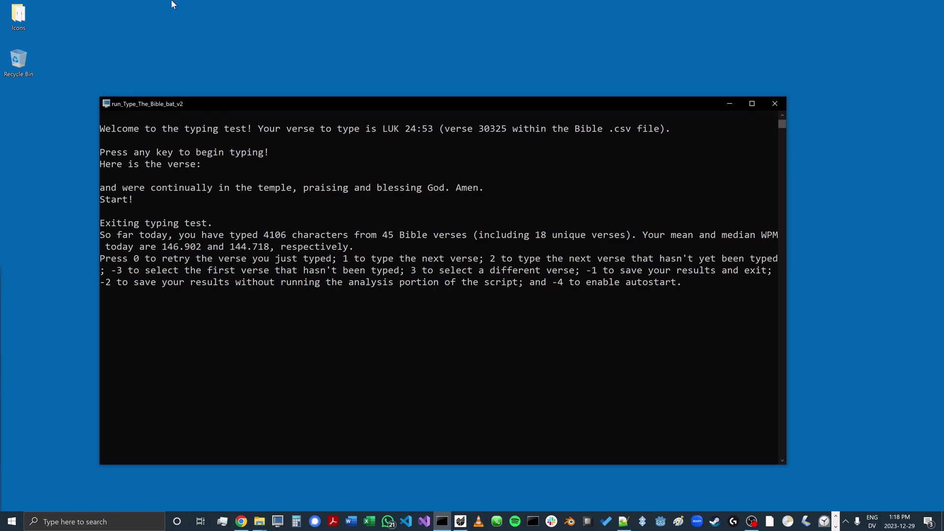
# Choose mode 4 with autostart and type JHN 1:1 through JHN 1:5, starting JHN 1:6
pyautogui.write('4')
pyautogui.press('Return')
pyautogui.write('In th')
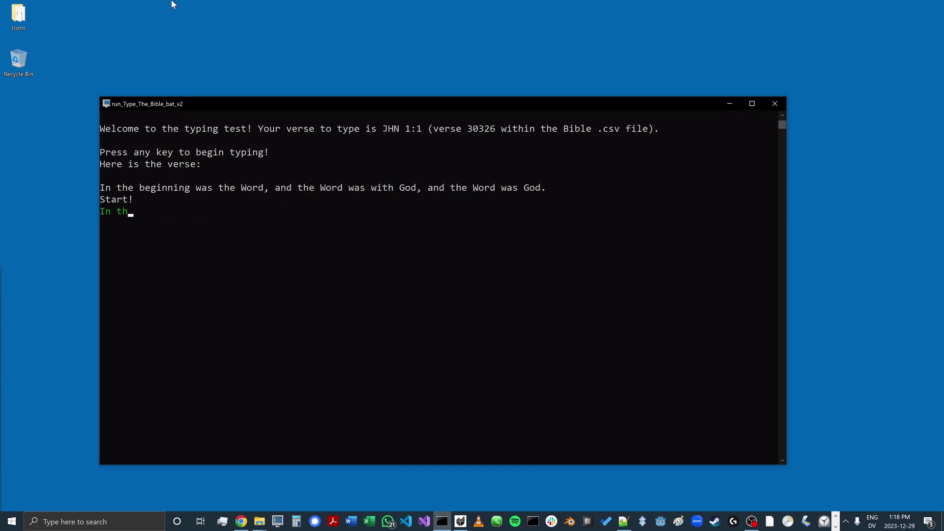
pyautogui.write('e beginning was the Word, and the w')
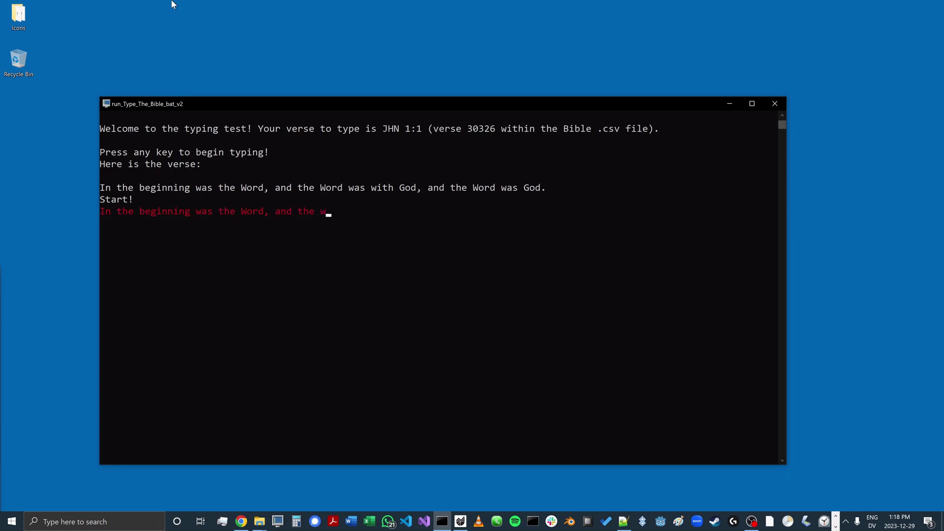
pyautogui.press('BackSpace')
pyautogui.write('Word was with God, and the Word wa')
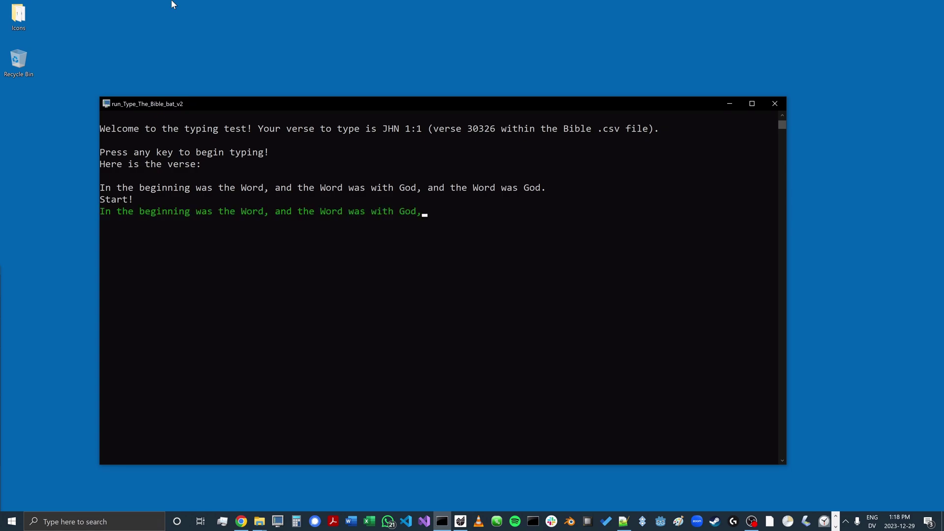
pyautogui.write('s God.')
pyautogui.write('The same was i')
pyautogui.write('n the beginning ')
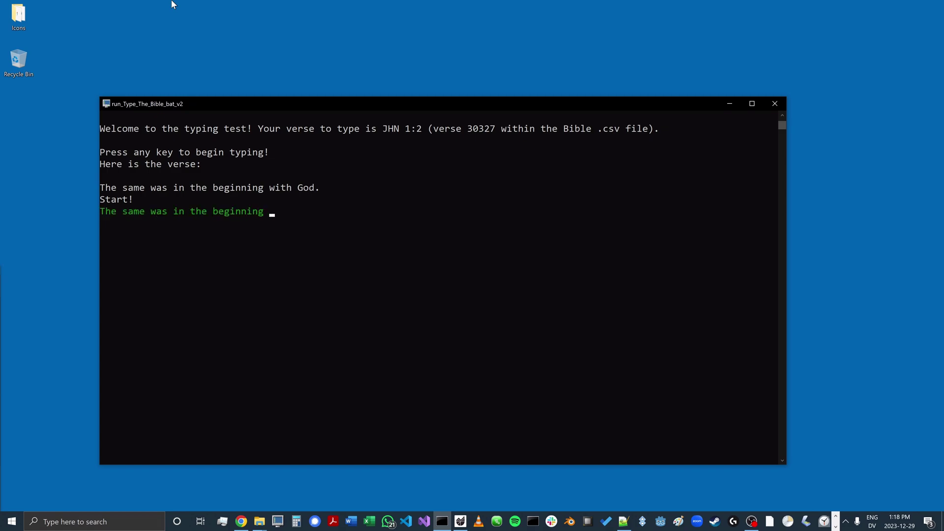
pyautogui.write('with God.All things w')
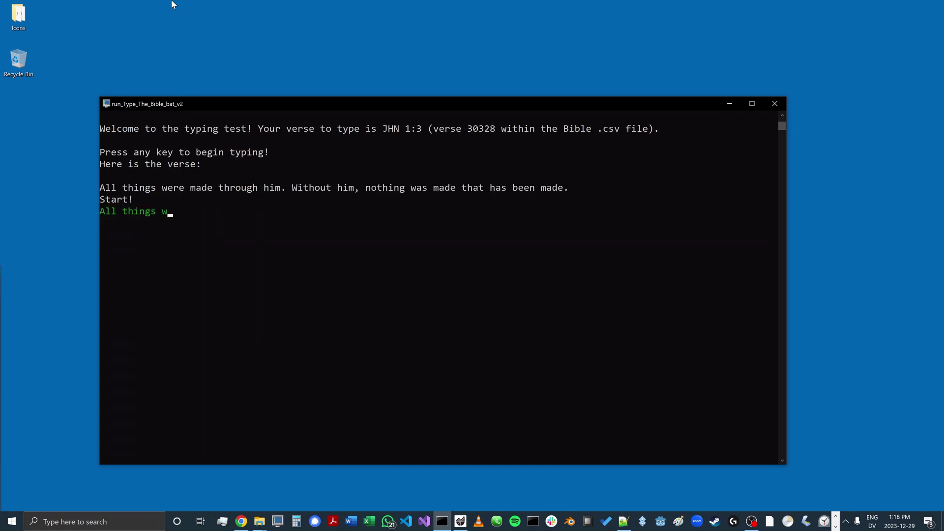
pyautogui.write('ere made through him. Without ')
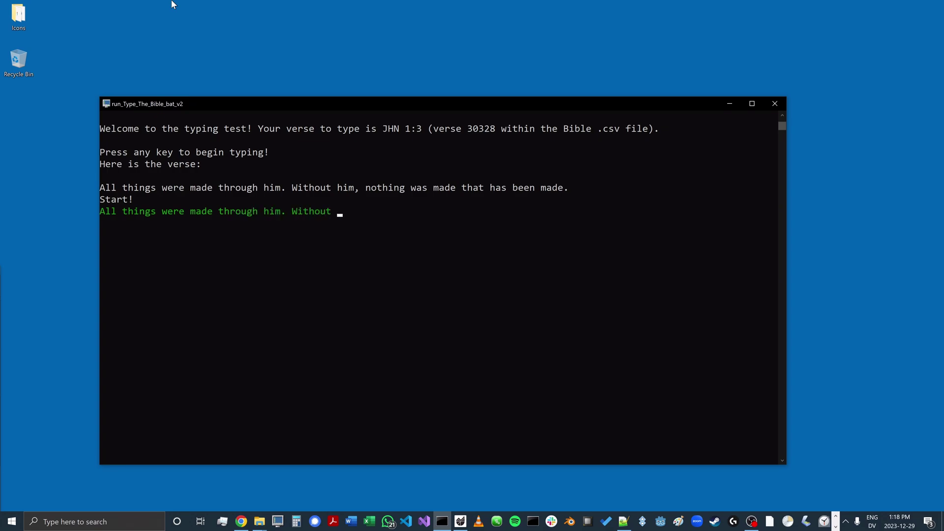
pyautogui.write('him, nothing was made that has be')
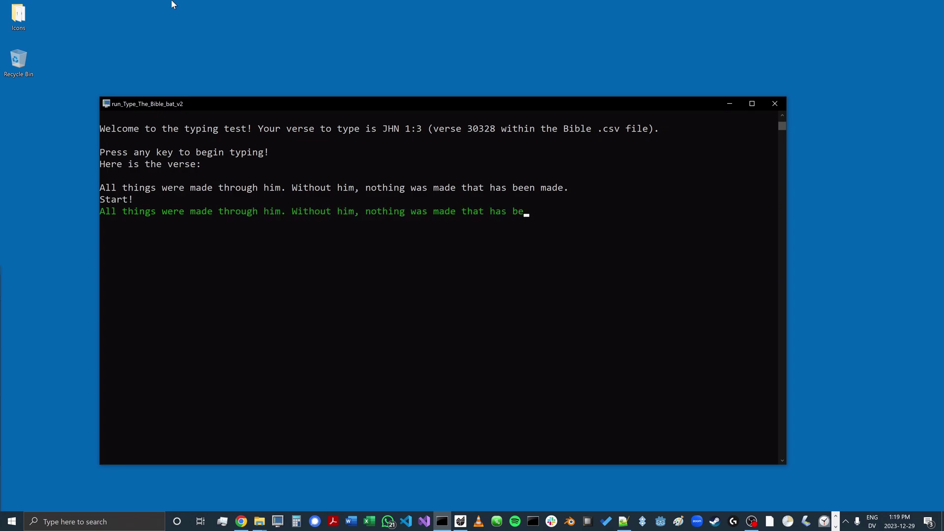
pyautogui.write('en made.In him was ')
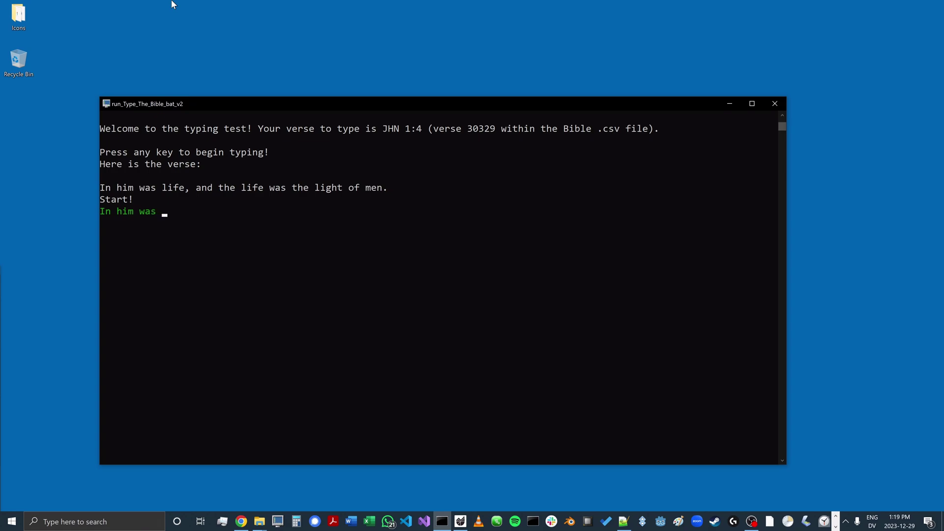
pyautogui.write('life, and the life was the li')
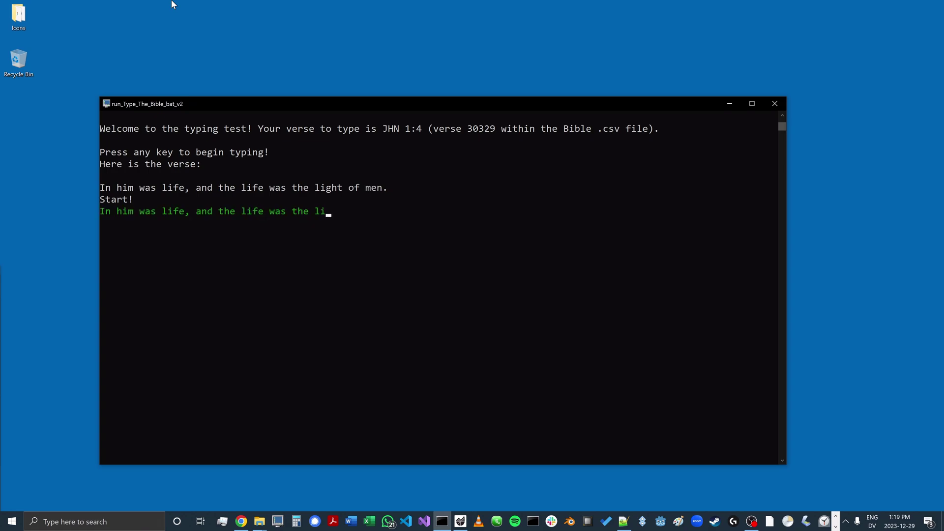
pyautogui.write('ght ')
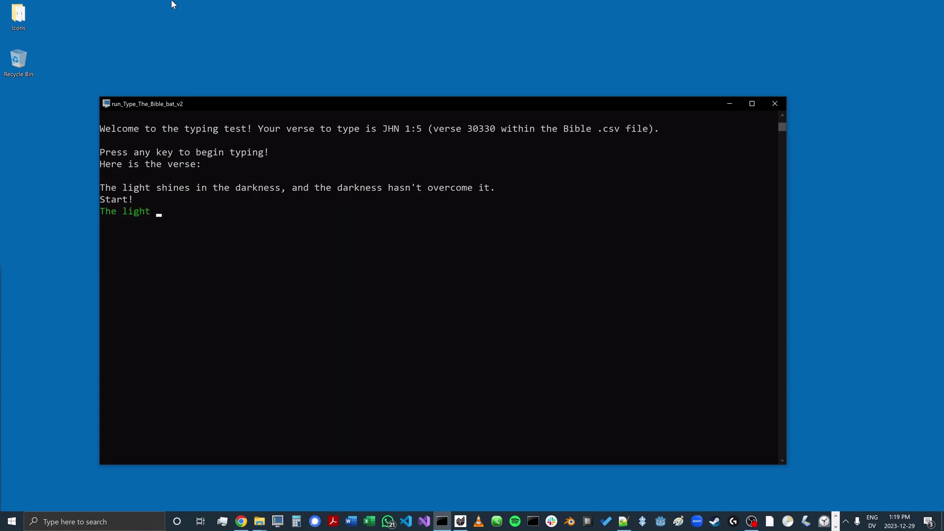
pyautogui.write('of men.The light shines in the darkness, and the')
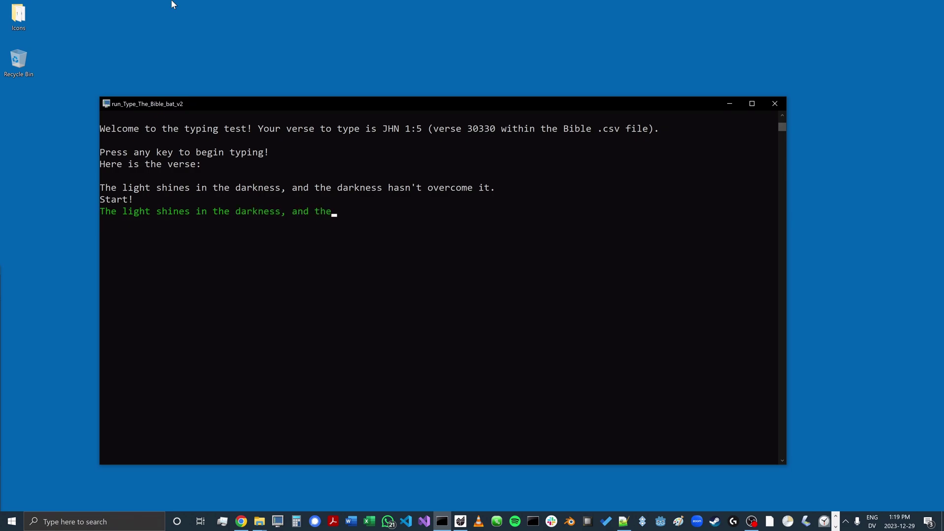
pyautogui.write(" darkness hasn't overcome it.")
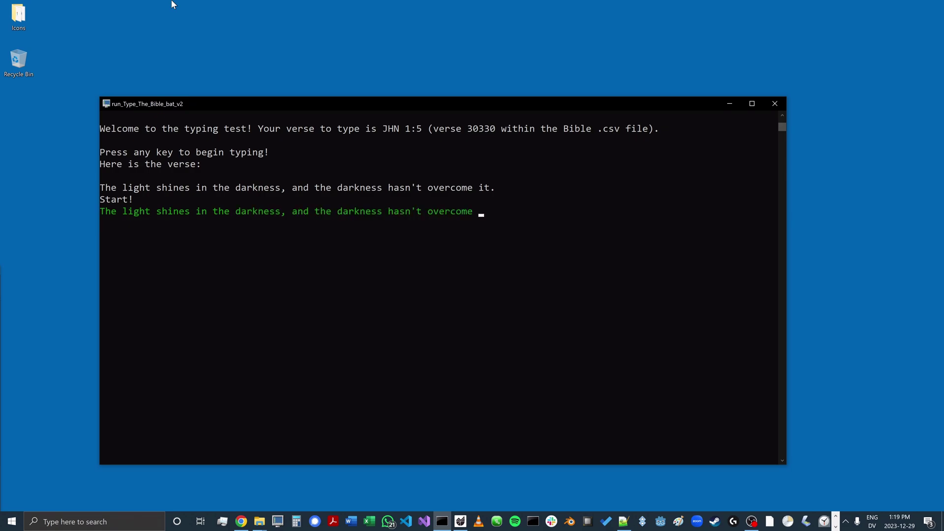
pyautogui.press('space')
# Type verses JHN 1:6 and JHN 1:7, correcting 'Jhon' to 'John', then exit the test
pyautogui.write('There')
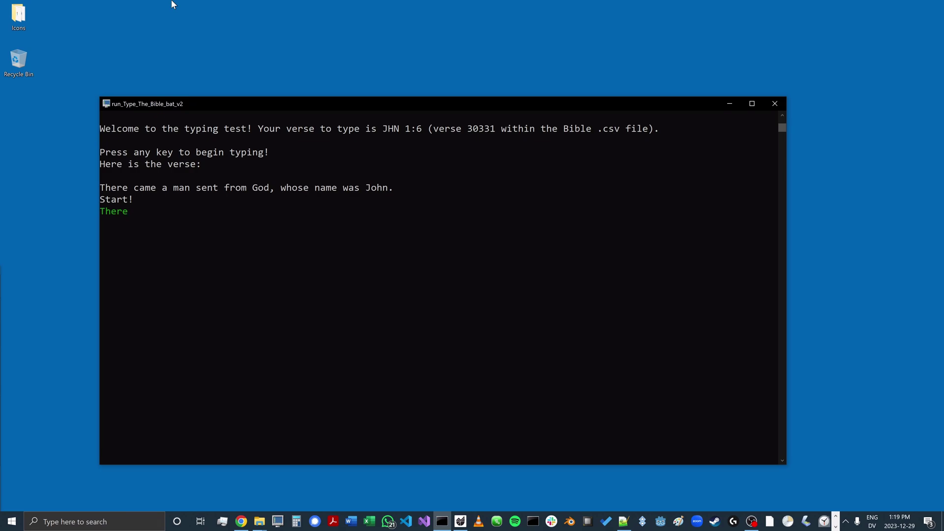
pyautogui.write(' came a man sent from God,')
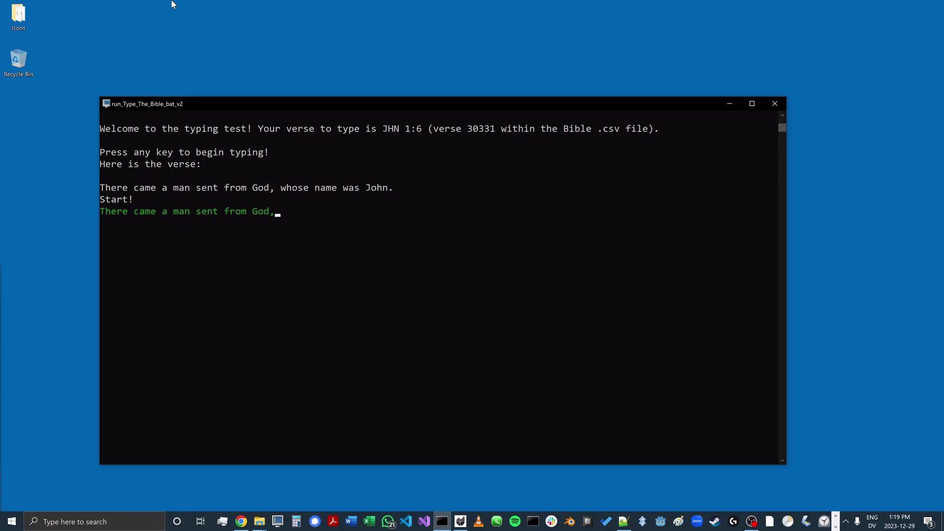
pyautogui.write(' whose name was Jhon')
pyautogui.press('BackSpace')
pyautogui.press('BackSpace')
pyautogui.press('BackSpace')
pyautogui.write('ohn.')
pyautogui.press('space')
pyautogui.write('The same came a')
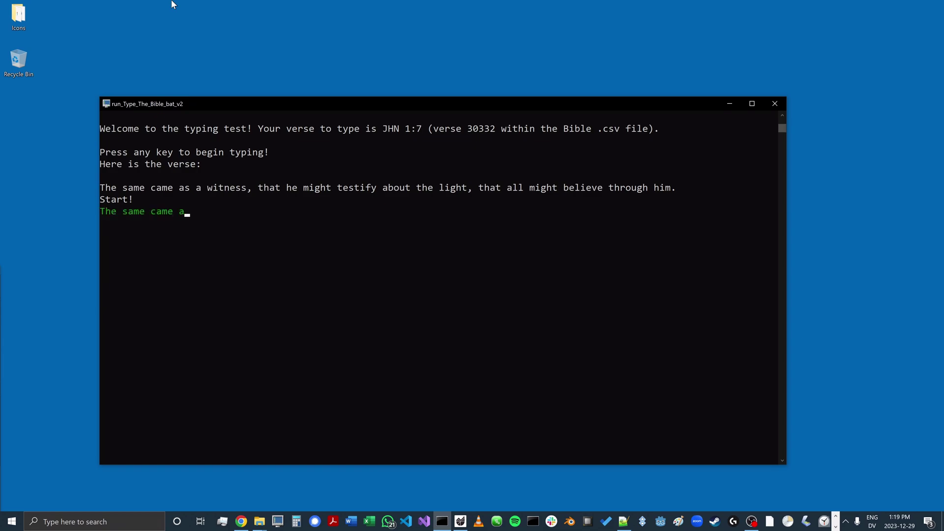
pyautogui.write('s a witness, that he might ')
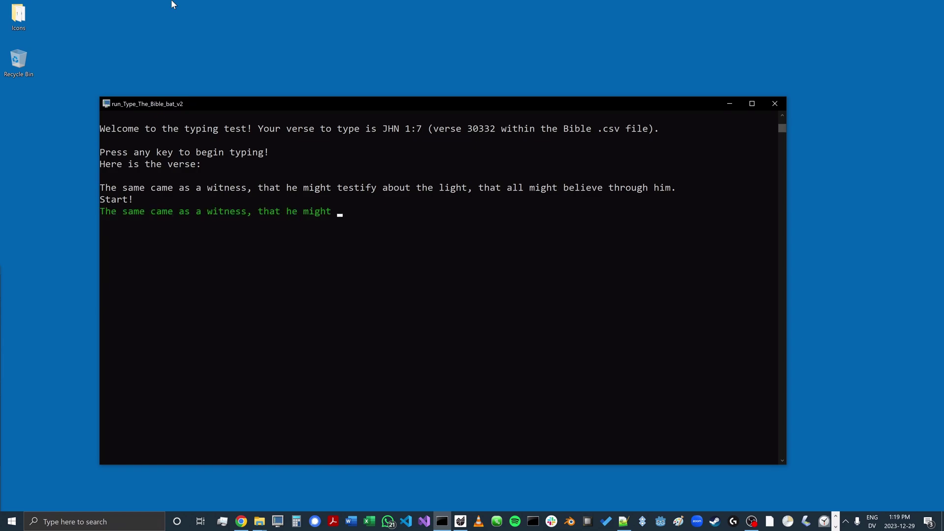
pyautogui.write('testify about the light, that al')
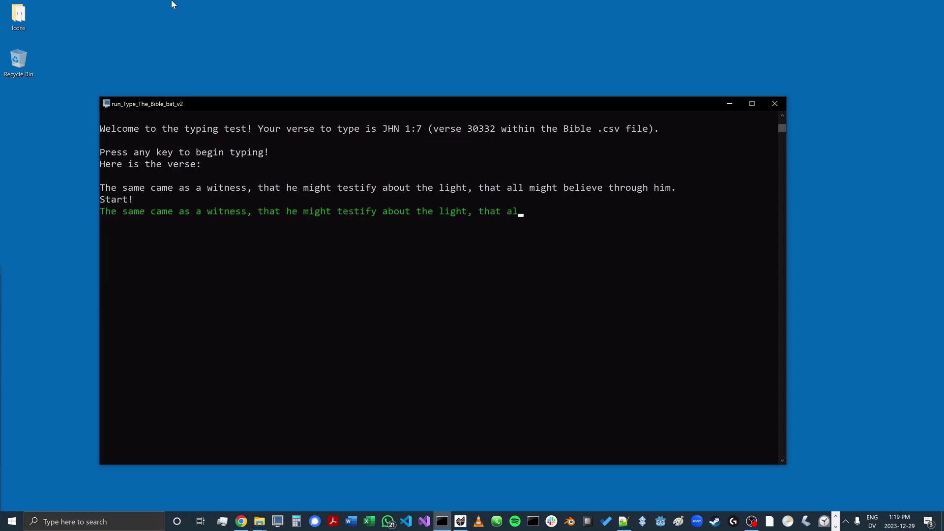
pyautogui.write('l might believe through him.')
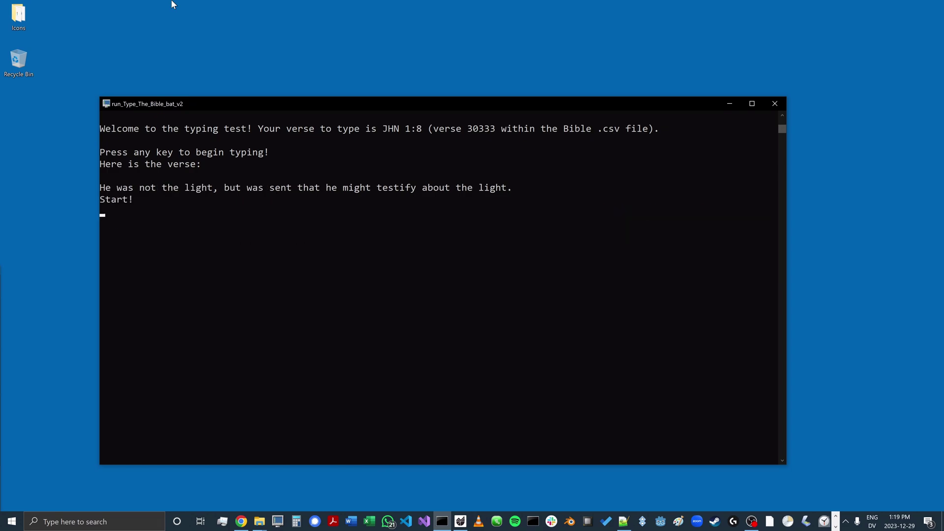
pyautogui.press('Return')
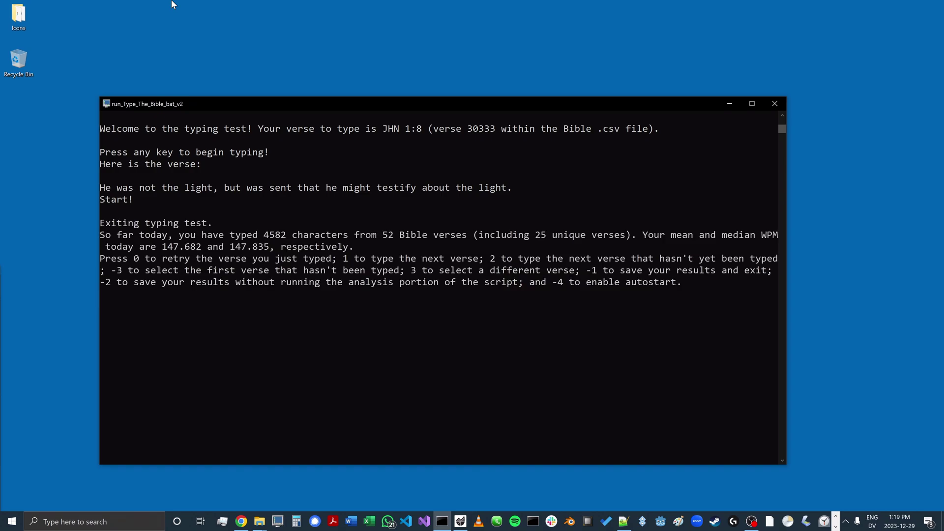
# Save and exit with -1, then scroll the verse CSV to the DEU 10 rows and check Fastest_WPM
pyautogui.write('-1')
pyautogui.press('Return')
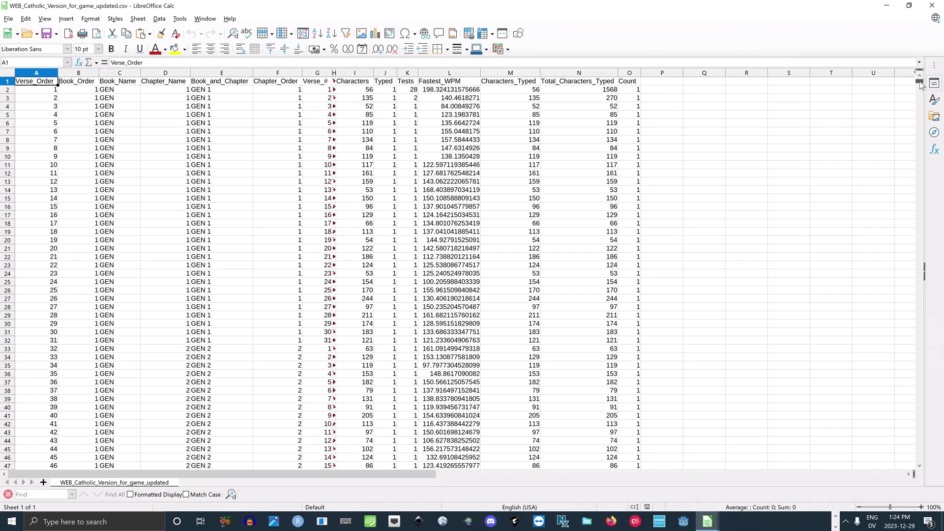
pyautogui.moveTo(921, 84); pyautogui.dragTo(922, 141)
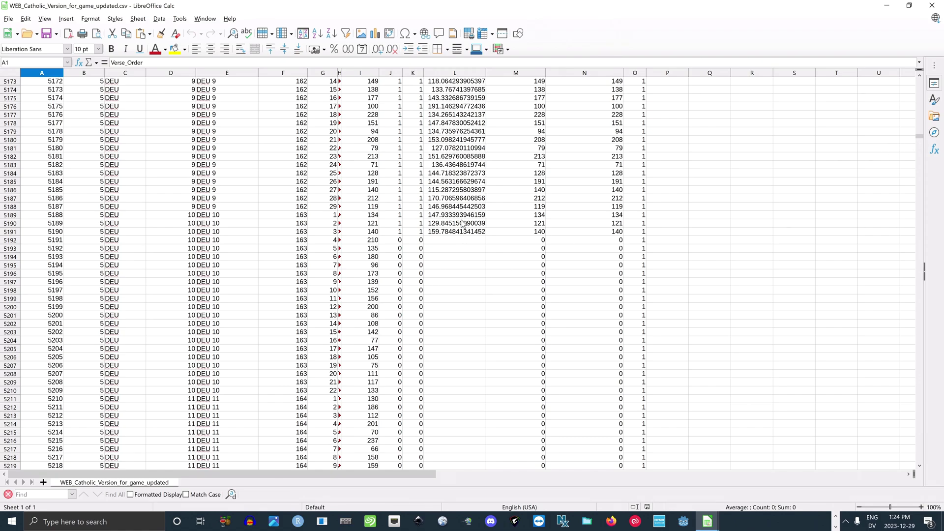
pyautogui.click(465, 232)
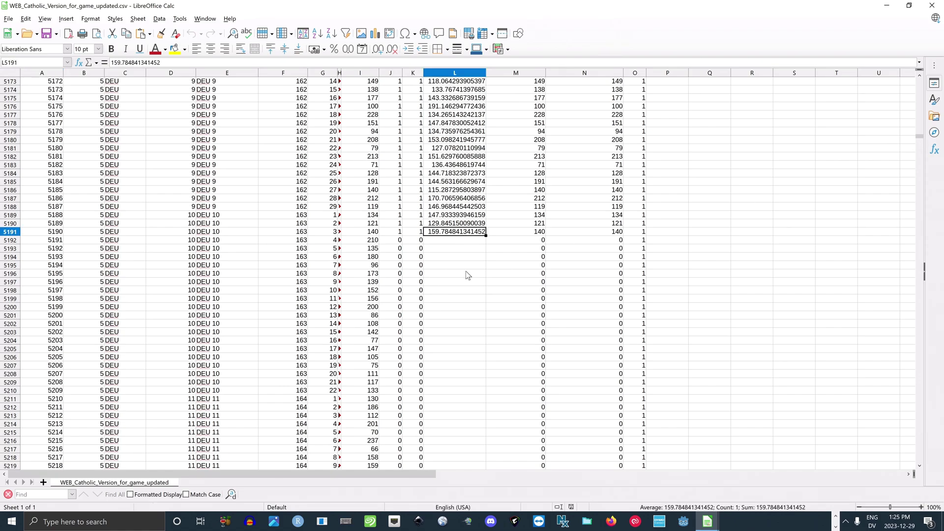
# Select empty cell L5191 below the last typed verse, then bring results.csv to the front
pyautogui.scroll(-2, 469, 275)
pyautogui.click(452, 250)
pyautogui.moveTo(708, 520)
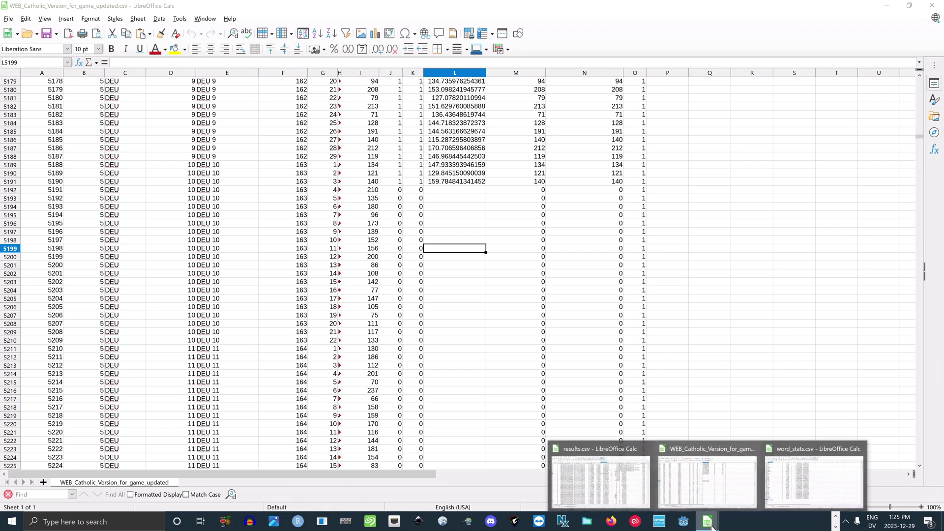
pyautogui.click(607, 486)
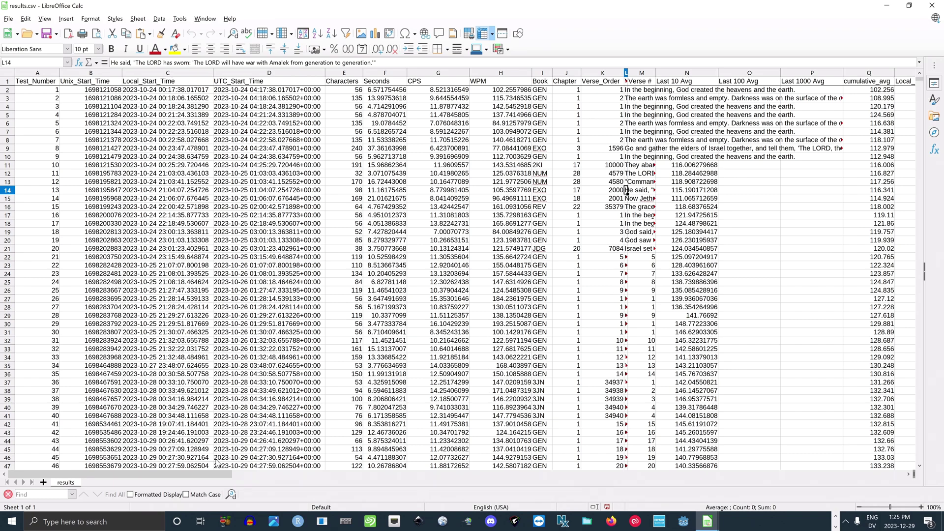
# Scroll results.csv horizontally to review its columns, then switch to the Analyses folder window
pyautogui.moveTo(219, 474); pyautogui.dragTo(122, 475)
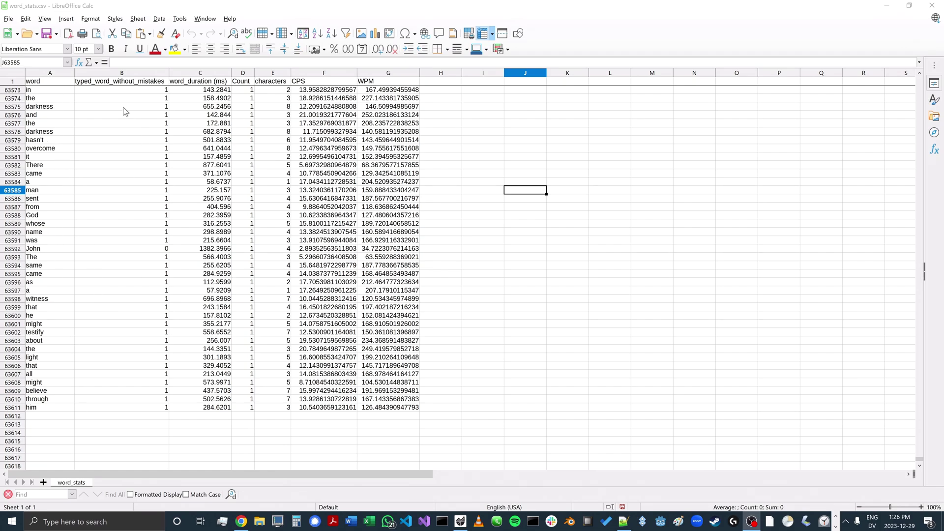
pyautogui.hotkey('alt', 'Tab')
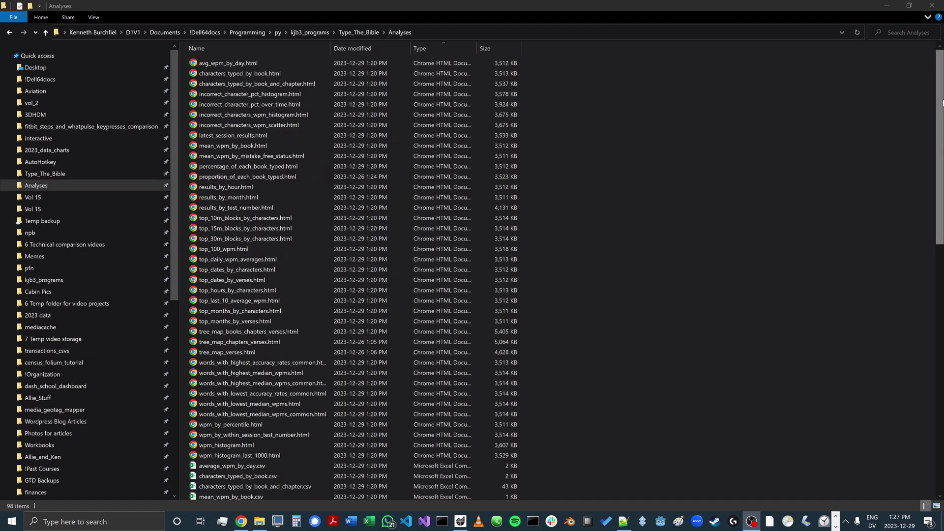
# Scroll through the Analyses folder's HTML charts, CSV summaries and PNG images
pyautogui.scroll(-1, 940, 94)
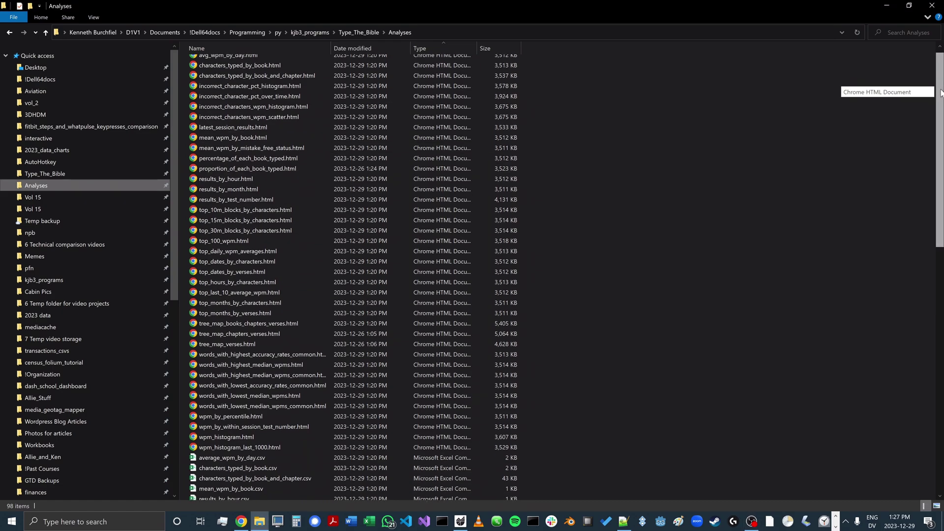
pyautogui.scroll(-1, 940, 93)
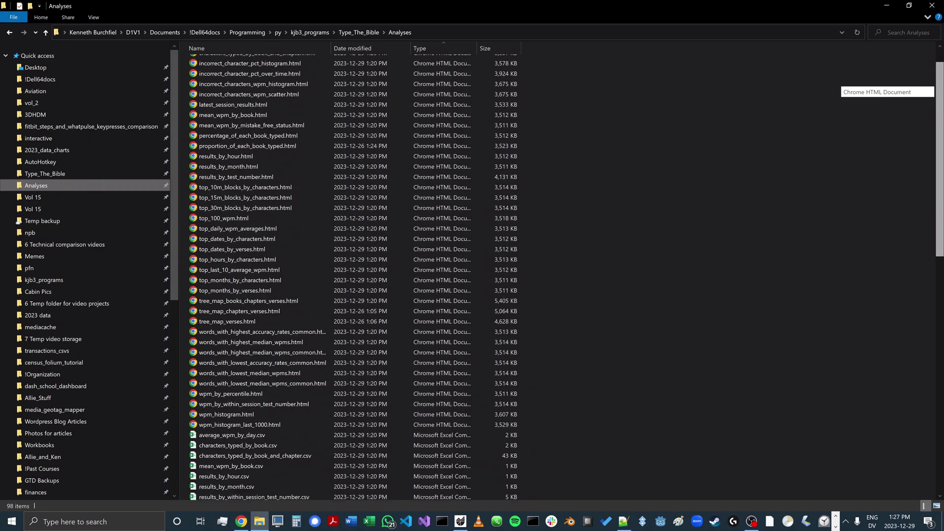
pyautogui.moveTo(939, 93); pyautogui.dragTo(907, 376)
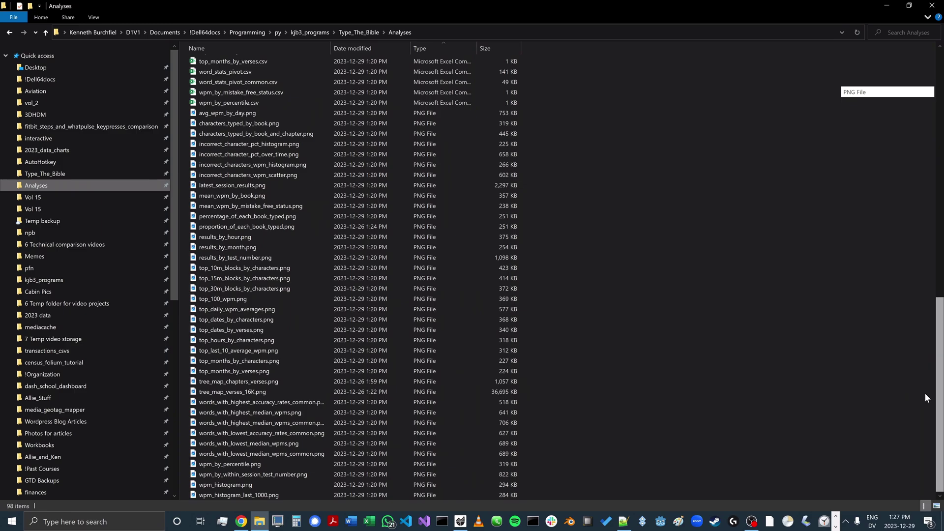
pyautogui.scroll(5, 925, 393)
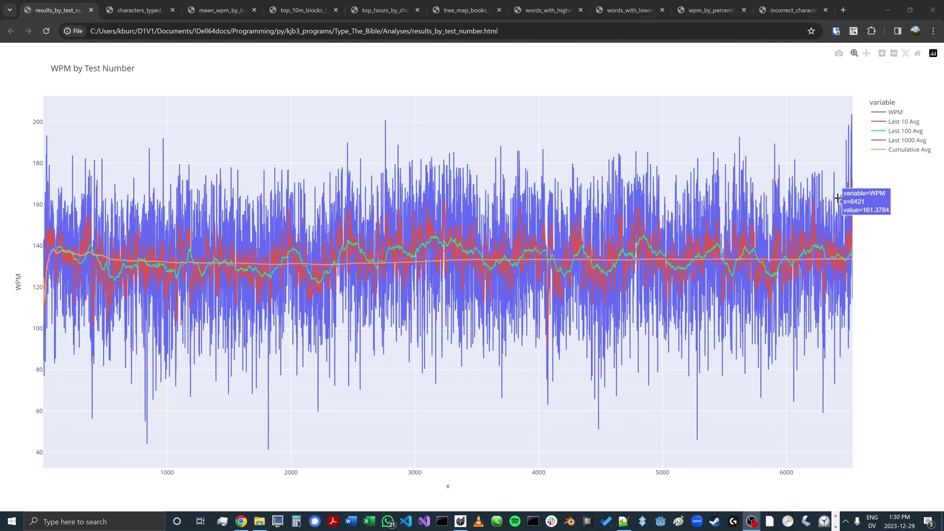
# Zoom the WPM by Test Number chart onto the latest tests, then open characters_typed_by_book
pyautogui.moveTo(777, 151)
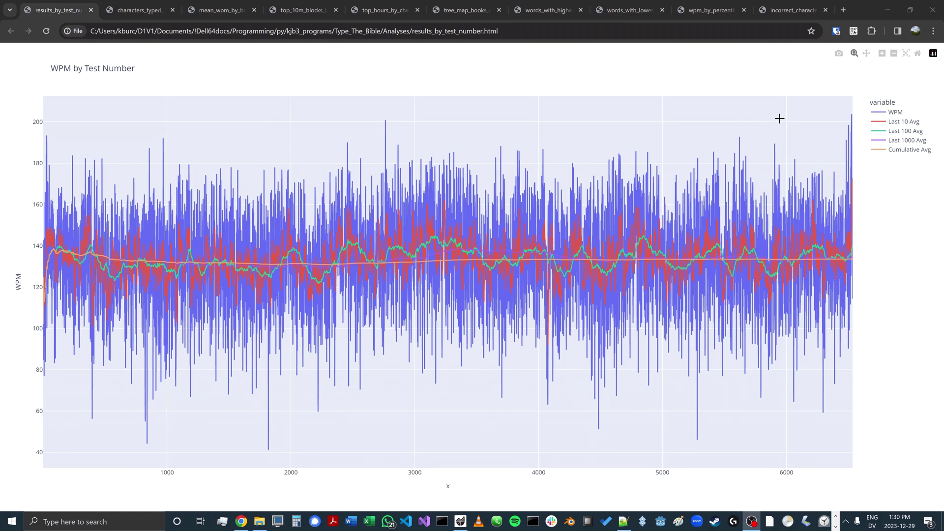
pyautogui.moveTo(778, 111); pyautogui.dragTo(893, 361)
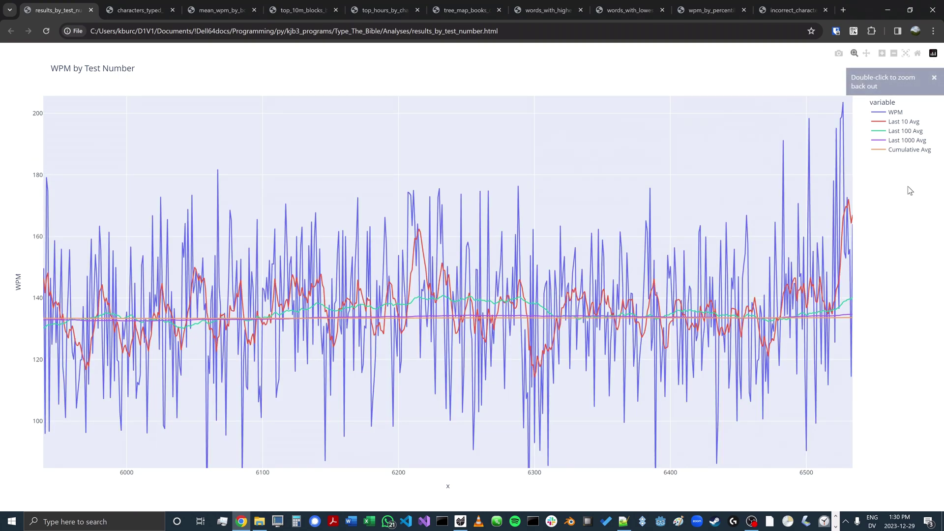
pyautogui.moveTo(840, 103)
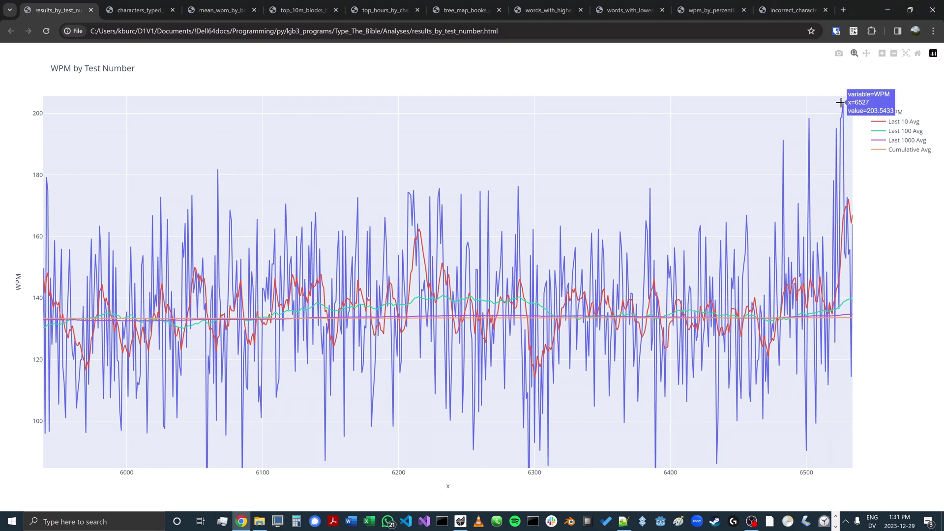
pyautogui.click(129, 10)
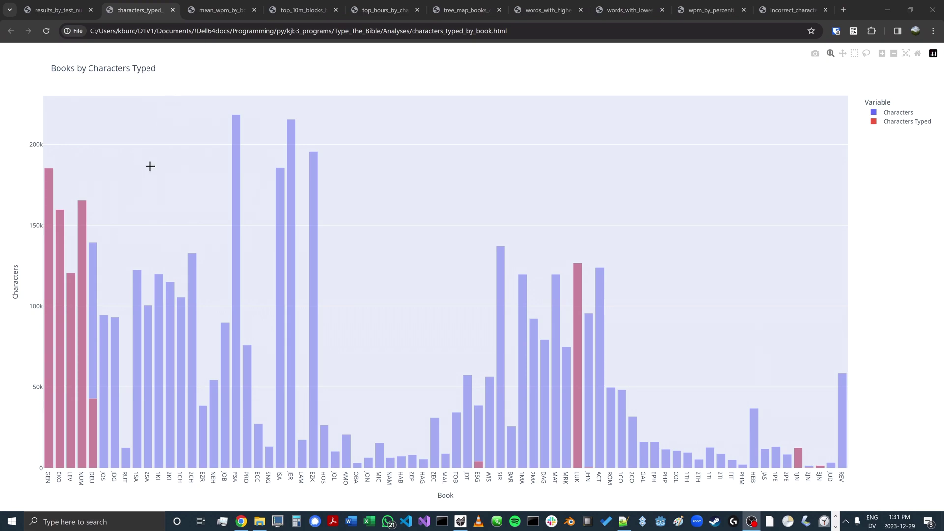
# Read the GEN through DEU bar values on the characters-typed-by-book chart
pyautogui.moveTo(52, 174)
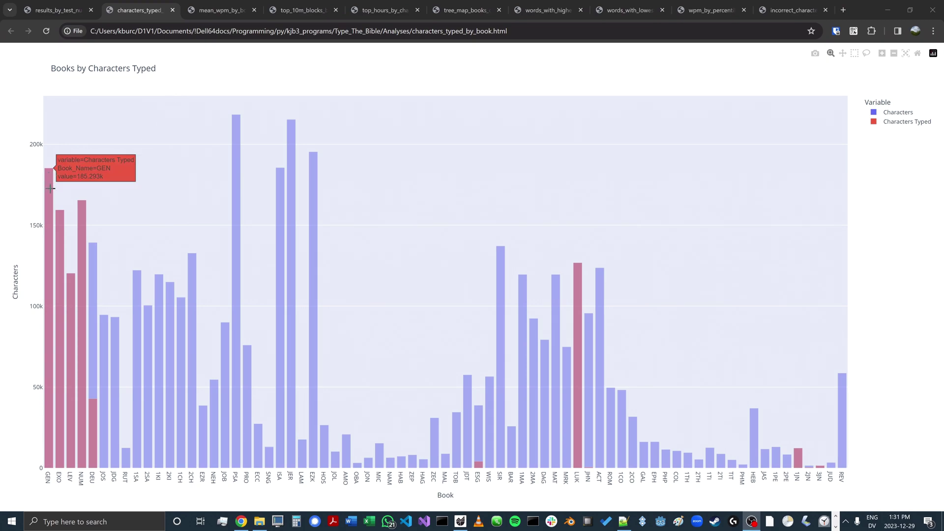
pyautogui.moveTo(72, 282)
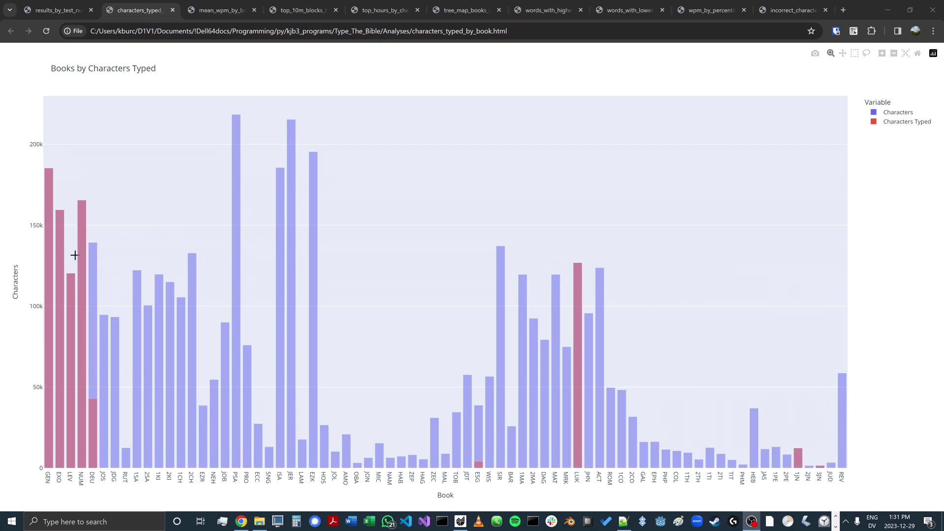
pyautogui.moveTo(83, 211)
pyautogui.moveTo(92, 257)
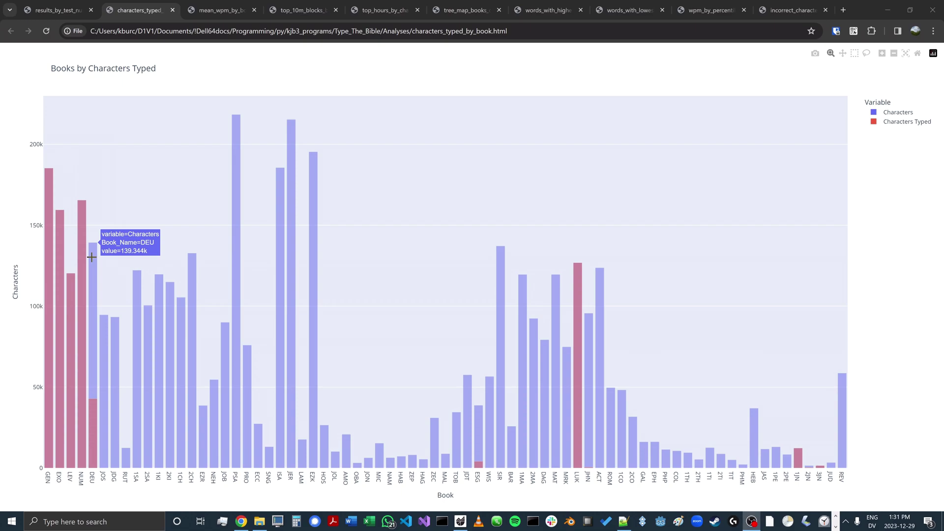
pyautogui.moveTo(92, 418)
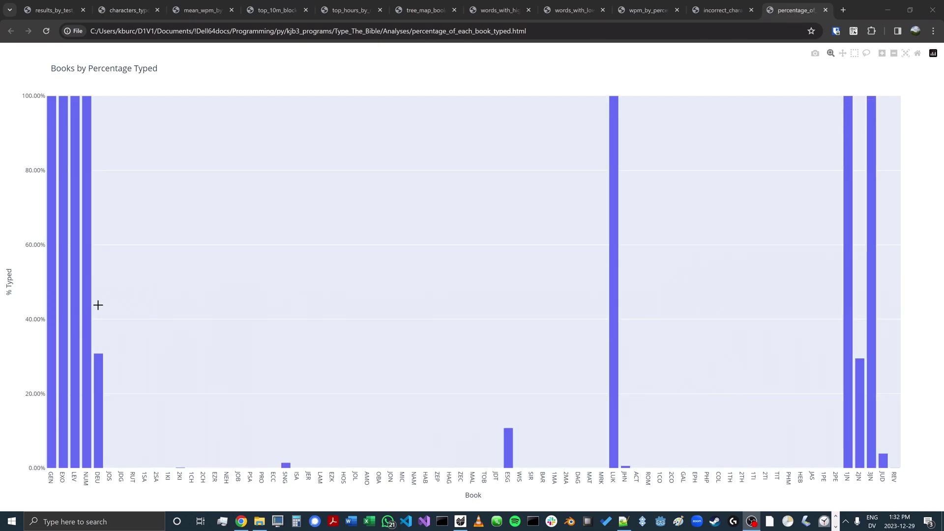
pyautogui.moveTo(51, 319)
# Go from the Average WPM by Book chart on to the top_10m_blocks_by_characters chart
pyautogui.hotkey('ctrl', '3')
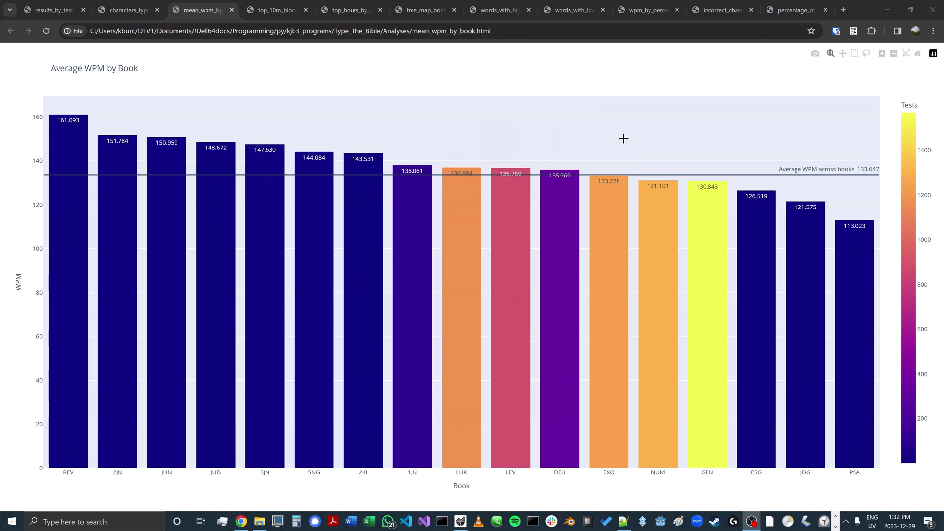
pyautogui.hotkey('ctrl', 'Tab')
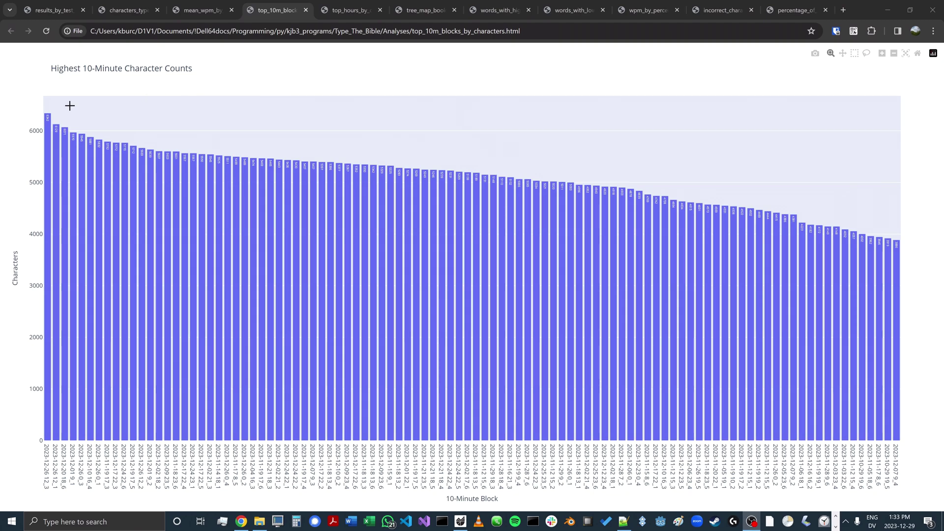
# Review the 10-minute counts chart, then switch to the top_hours_by_characters chart
pyautogui.moveTo(47, 124)
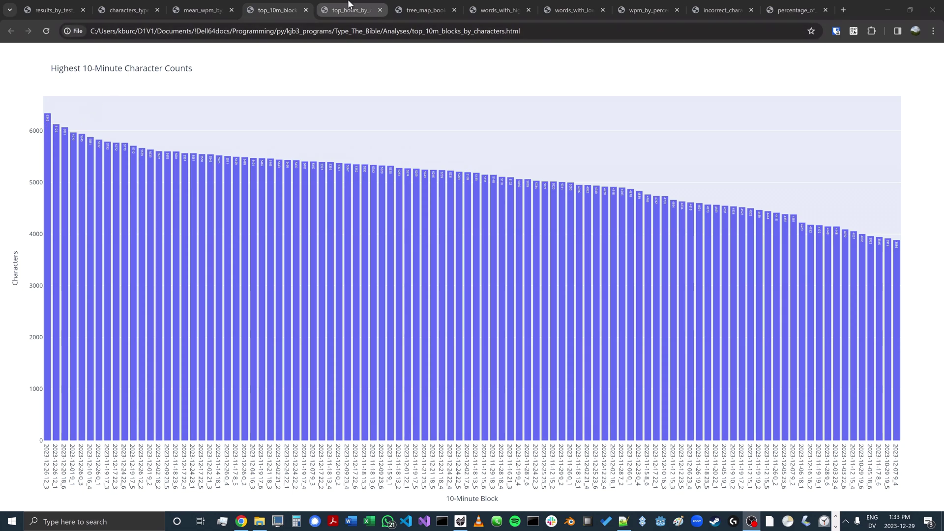
pyautogui.click(340, 10)
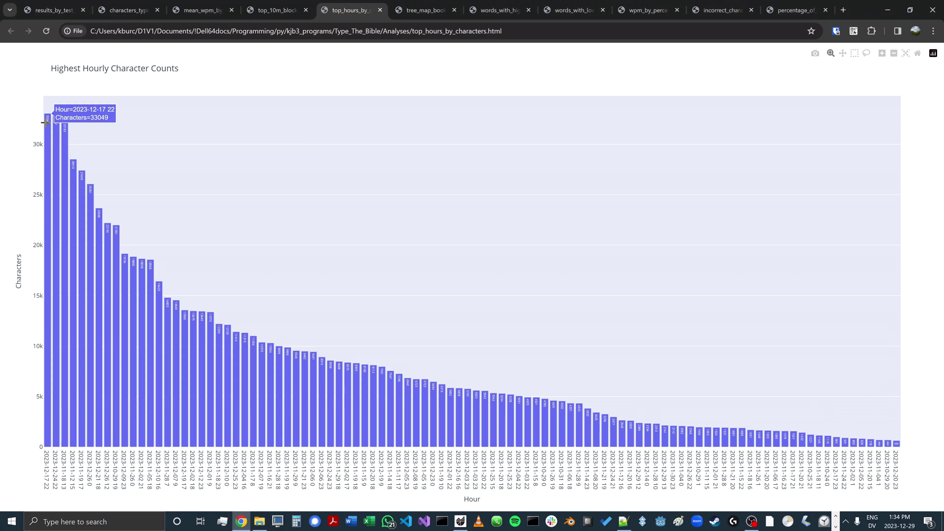
# Switch to the tree_map_books_chapters_verses treemap of typed books and chapters
pyautogui.hotkey('ctrl', 'Tab')
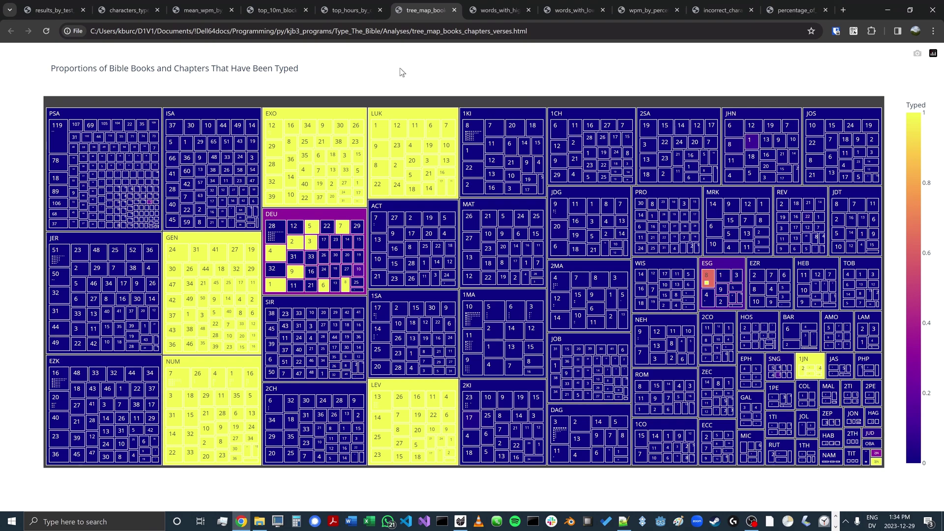
# Zoom the Bible treemap into the DEU book
pyautogui.moveTo(295, 117)
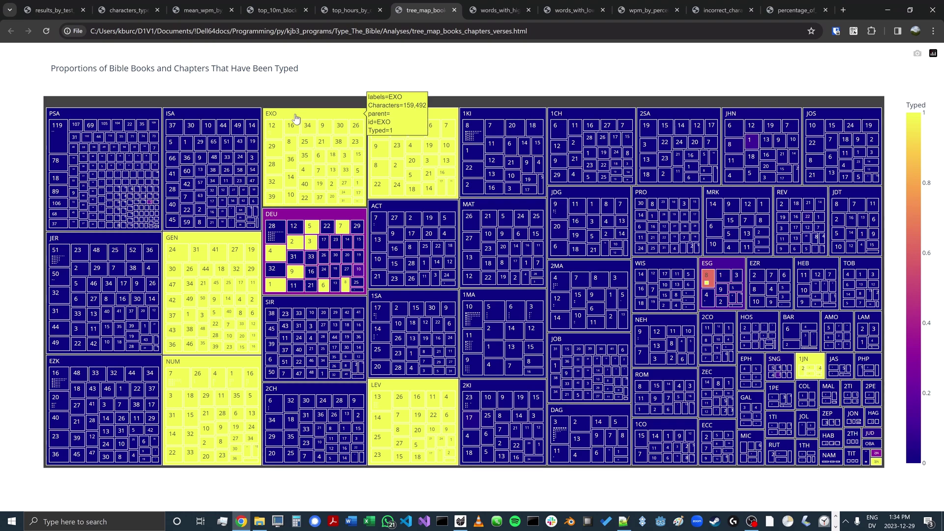
pyautogui.moveTo(283, 229)
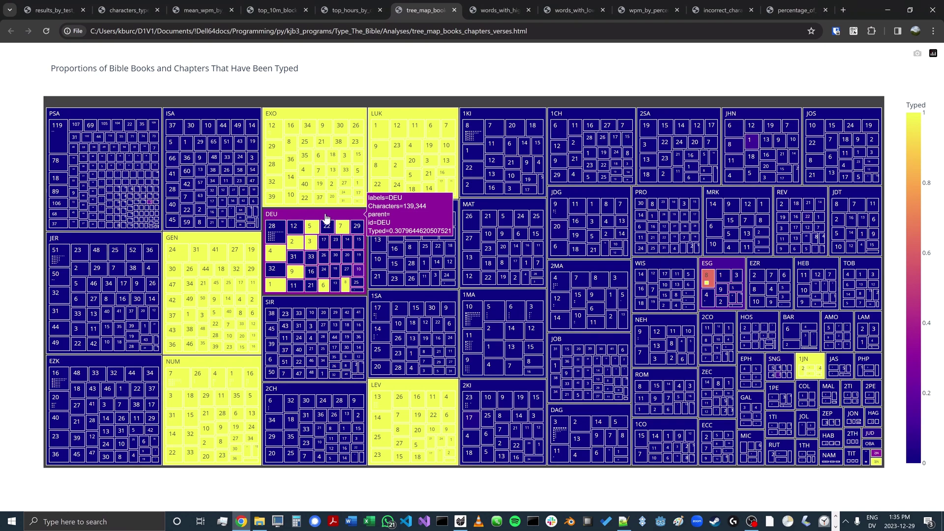
pyautogui.click(298, 210)
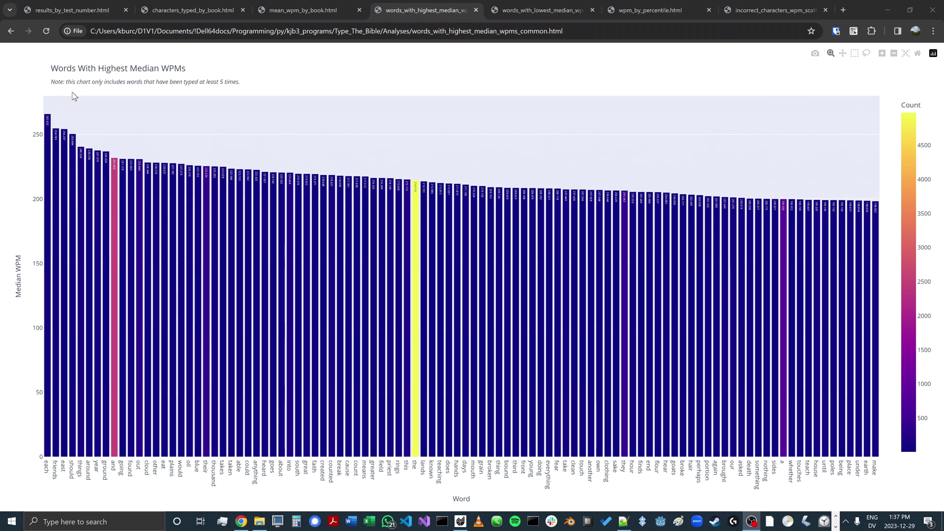
# Open the words_with_lowest_median_wpms chart and look over its slowest words
pyautogui.moveTo(50, 362)
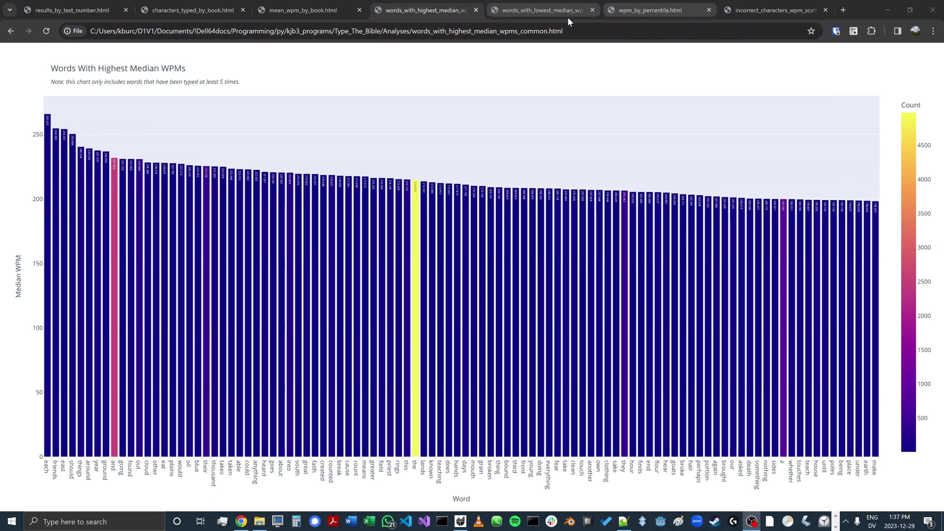
pyautogui.click(544, 19)
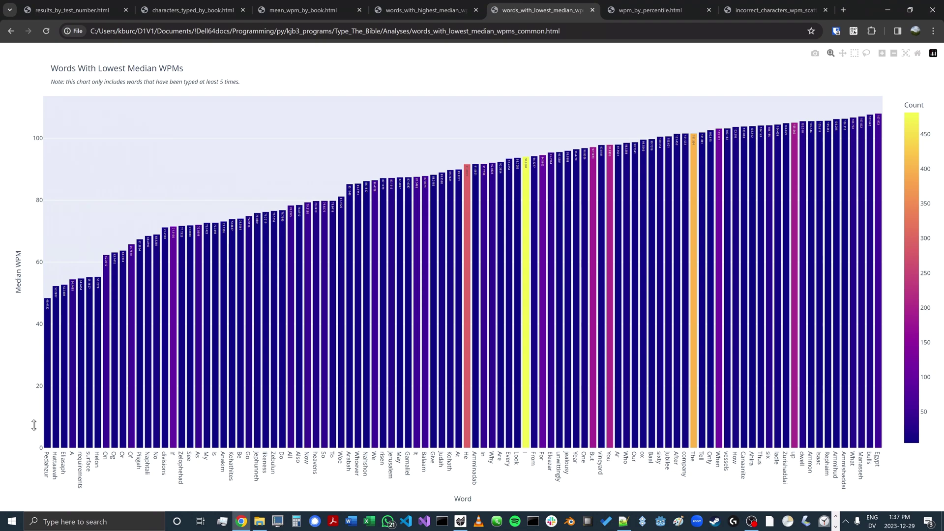
pyautogui.moveTo(57, 415)
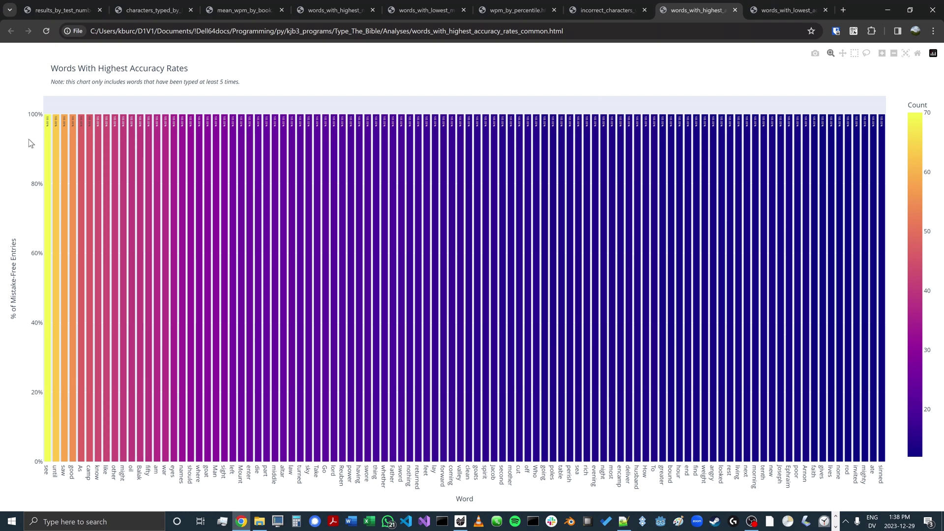
# Check the lowest accuracy words chart, then return to the lowest median WPM words chart
pyautogui.moveTo(50, 146)
pyautogui.moveTo(879, 158)
pyautogui.click(768, 4)
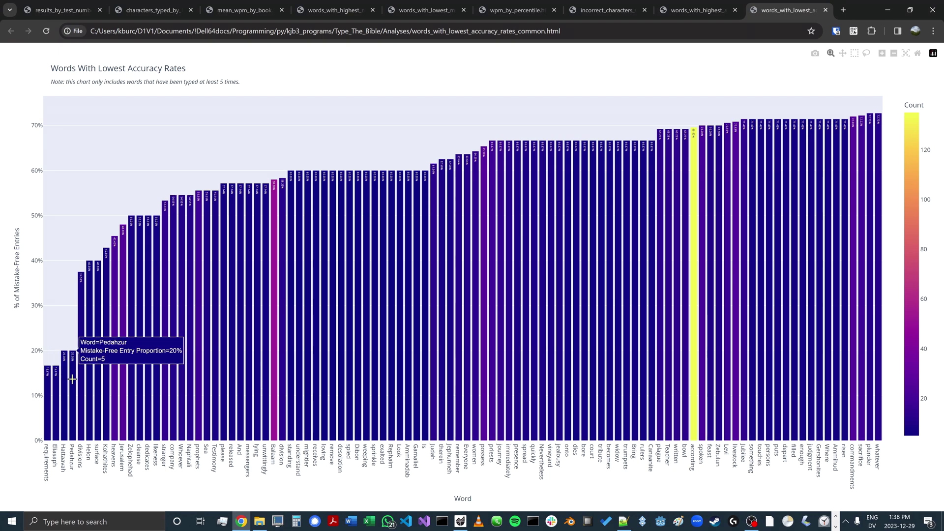
pyautogui.click(439, 12)
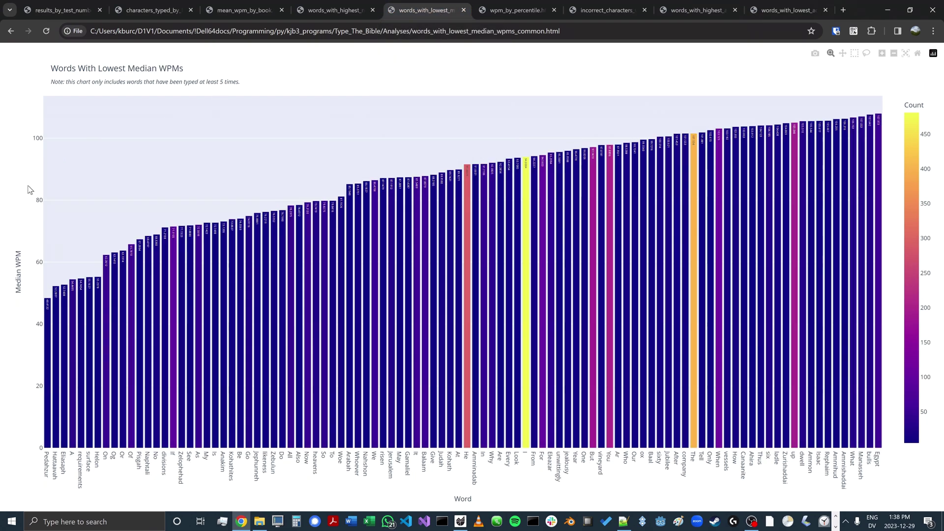
pyautogui.moveTo(45, 354)
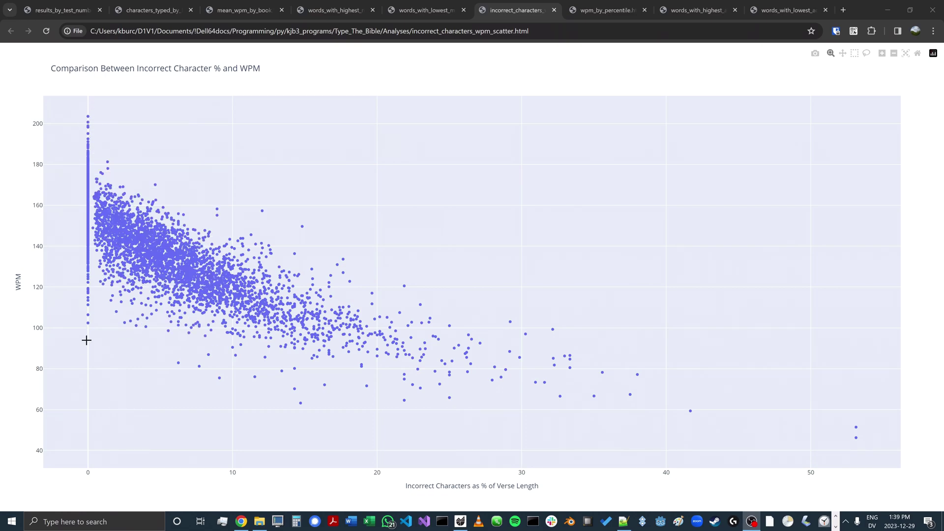
# Open the wpm_by_percentile chart and read the 0, 100 and 50 percentile bars
pyautogui.moveTo(87, 112)
pyautogui.hotkey('ctrl', 'Tab')
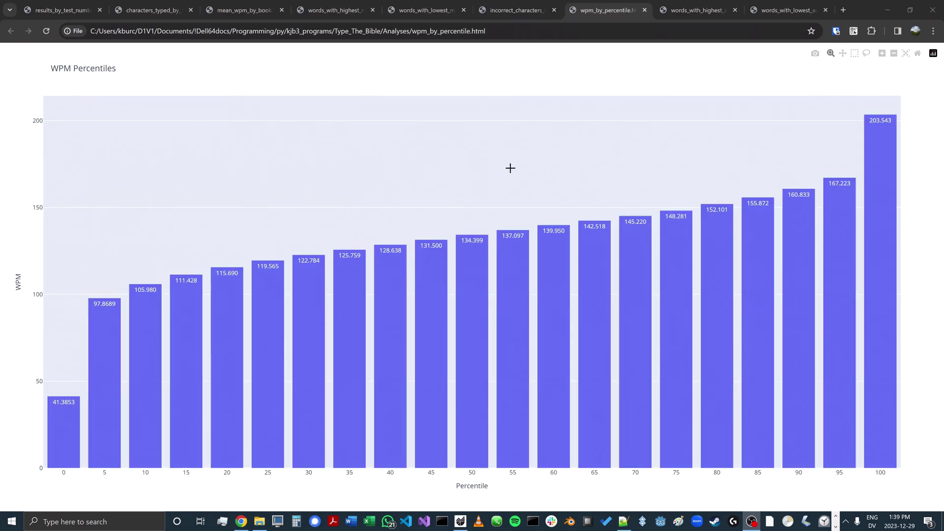
pyautogui.moveTo(69, 426)
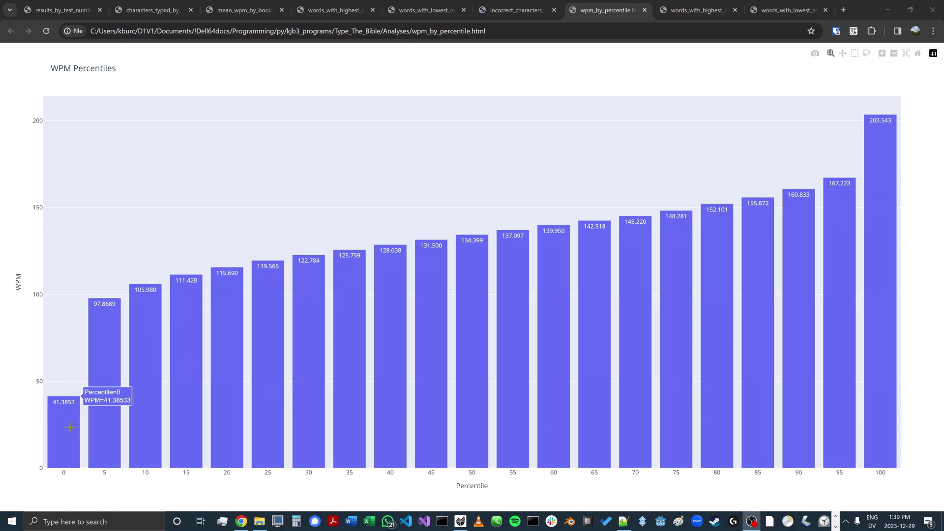
pyautogui.moveTo(871, 144)
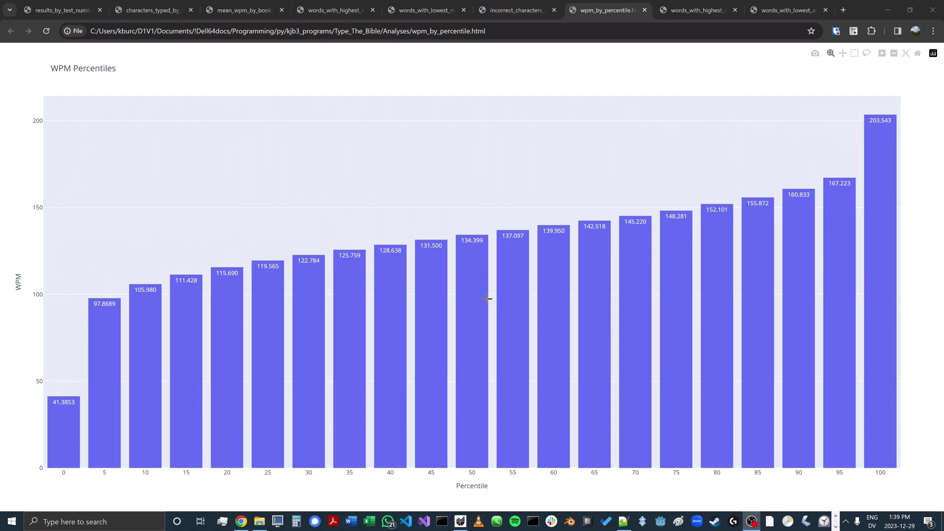
pyautogui.moveTo(467, 298)
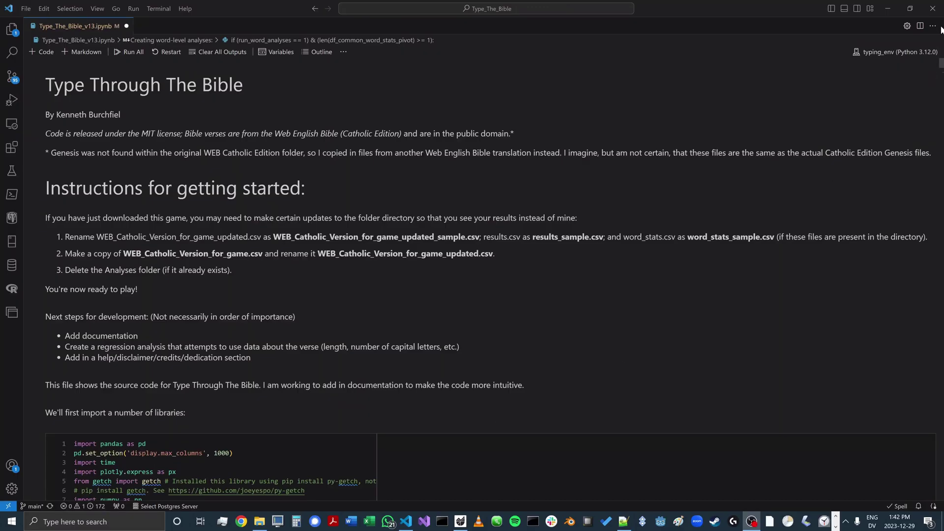
# Bring Type_The_Bible_v13.ipynb forward and scroll down to the df_top_10m_by_characters cell
pyautogui.click(940, 64)
pyautogui.moveTo(941, 64); pyautogui.dragTo(940, 77)
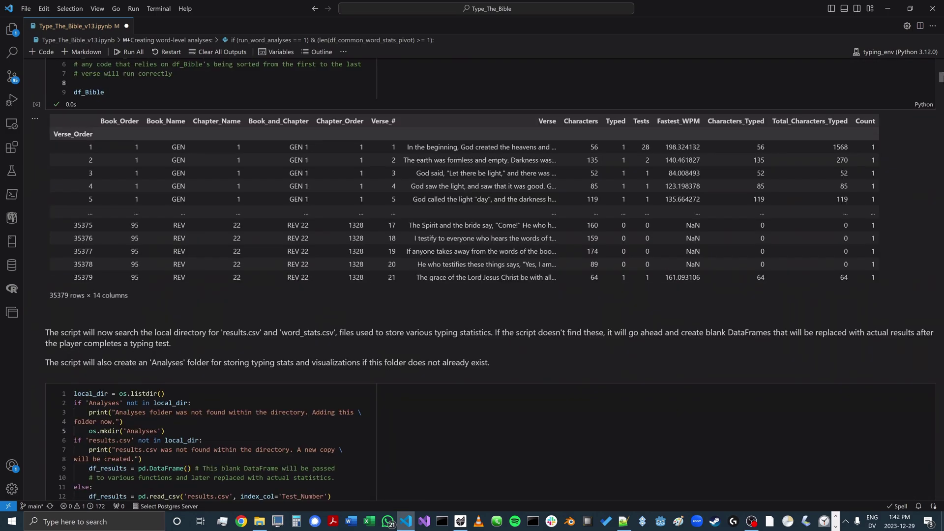
pyautogui.moveTo(941, 77); pyautogui.dragTo(940, 91)
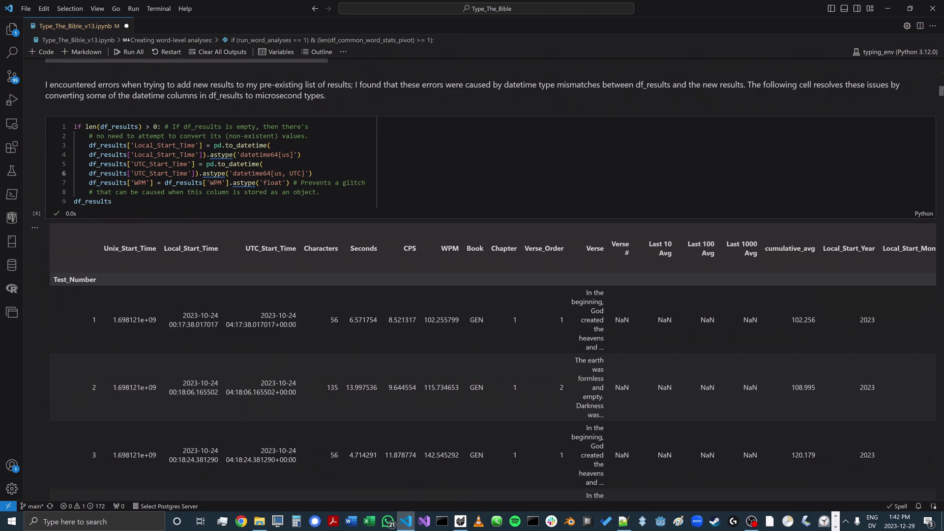
pyautogui.moveTo(941, 91); pyautogui.dragTo(940, 390)
# Scroll the notebook from cell [73] to the WPM-by-test averages chart and fig_wpm_histogram cell
pyautogui.click(734, 338)
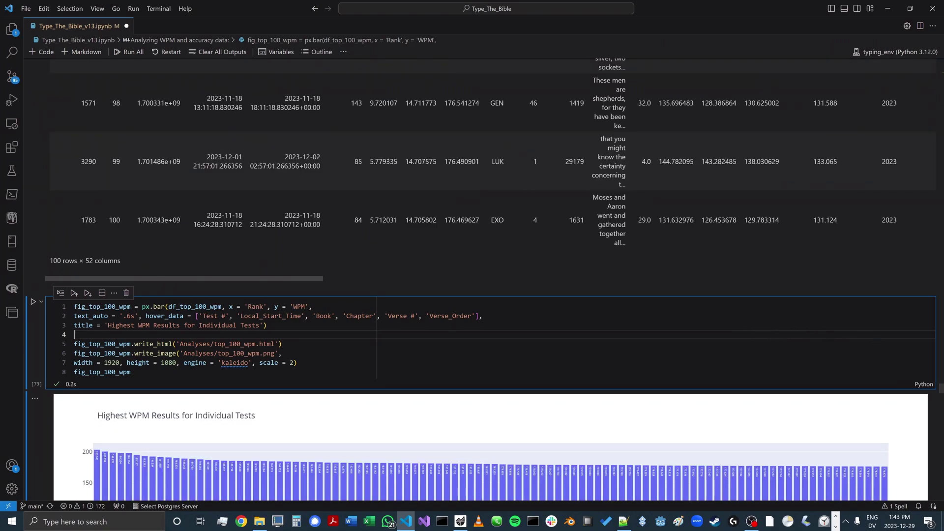
pyautogui.moveTo(941, 390); pyautogui.dragTo(940, 408)
pyautogui.scroll(-2, 941, 408)
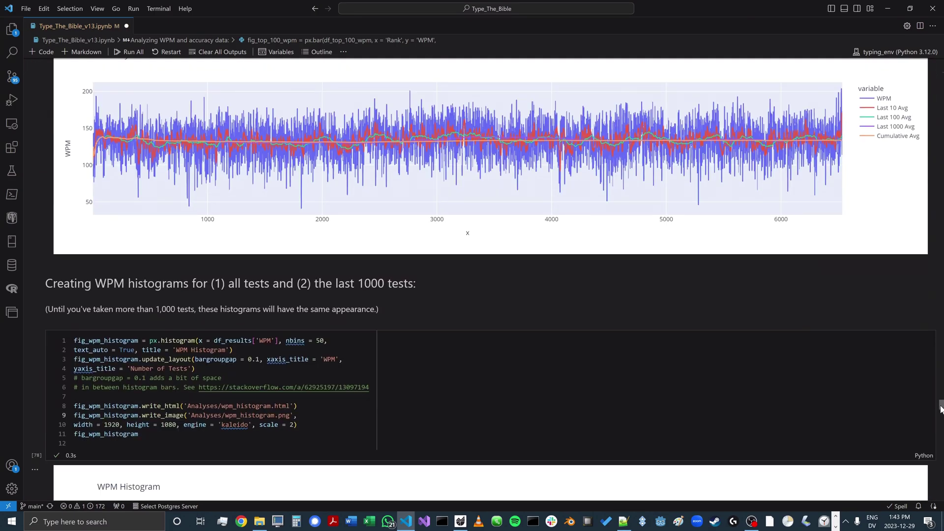